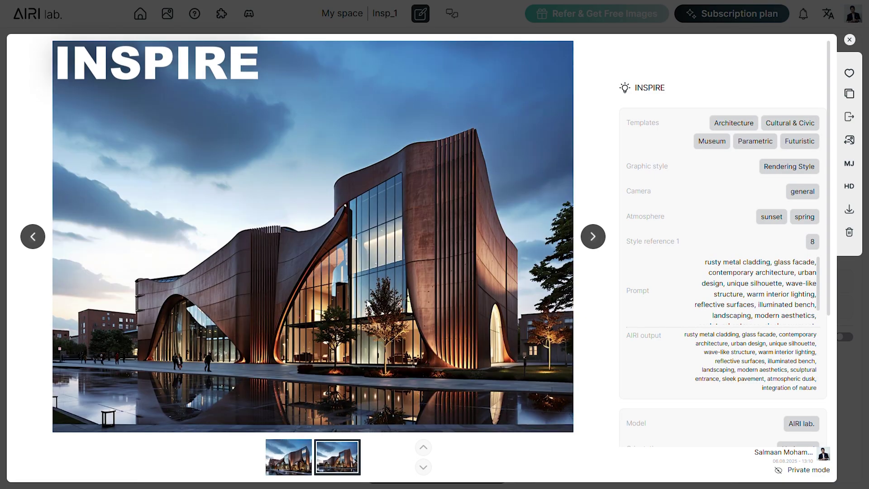
- Show the next generated INSPIRE image in the image viewer and compare it across its full width
left_click(593, 236)
left_click_drag(573, 238, 56, 249)
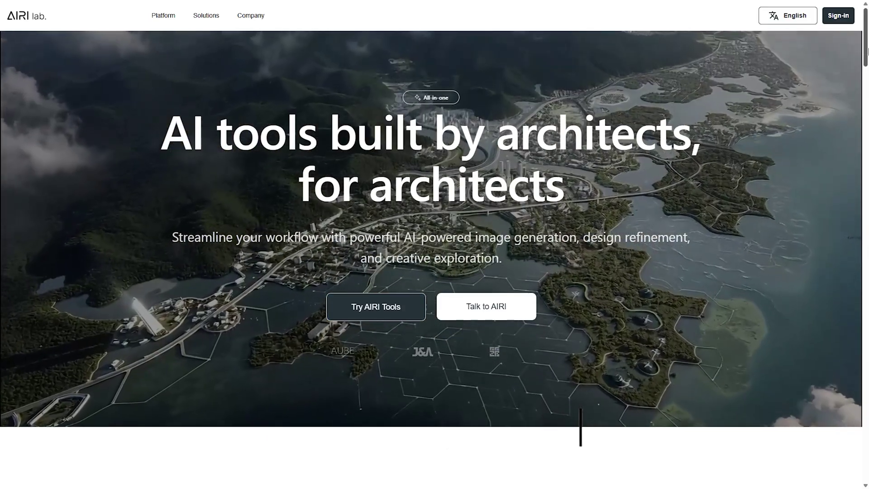
- Look through the AIRI lab homepage down to the Create anywhere, anytime section and open the AIRI tools
scroll(435, 244, "down", 10)
left_click_drag(867, 103, 867, 163)
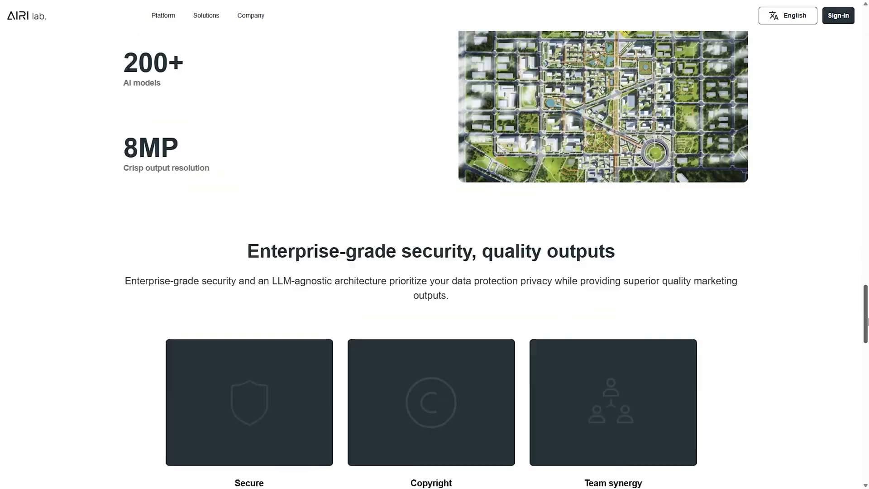
scroll(867, 323, "down", 4)
scroll(865, 338, "up", 1)
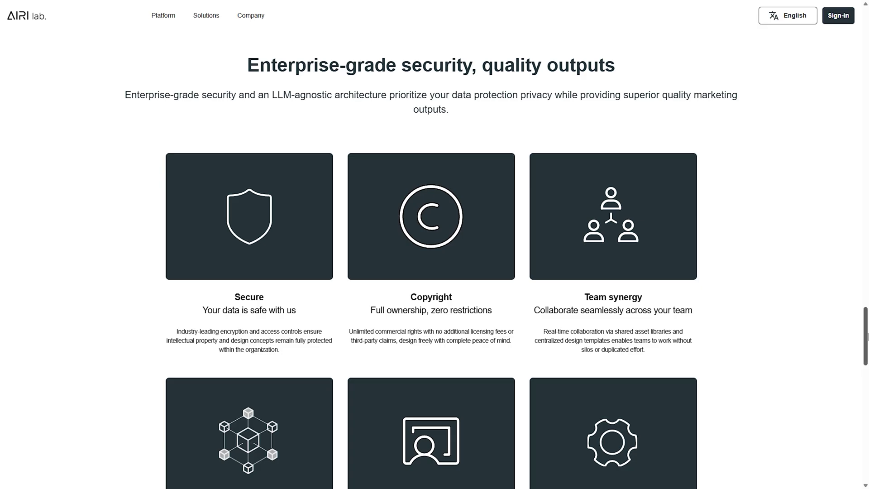
scroll(868, 337, "down", 10)
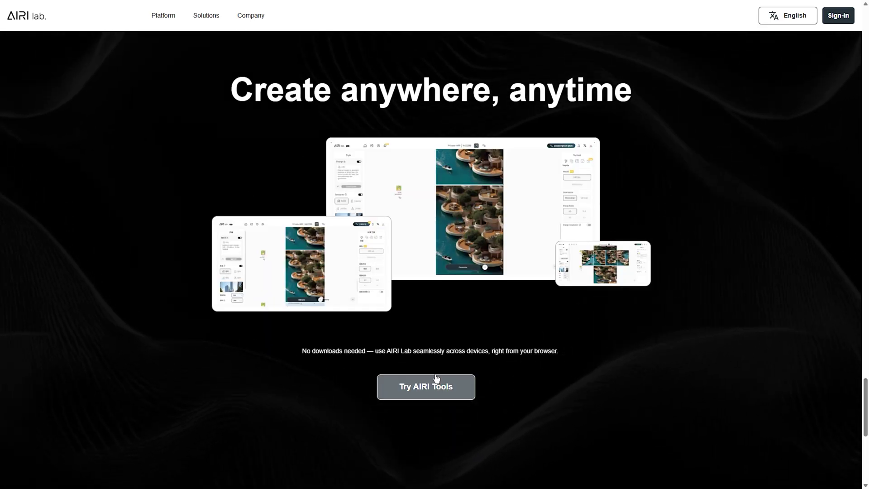
left_click(436, 377)
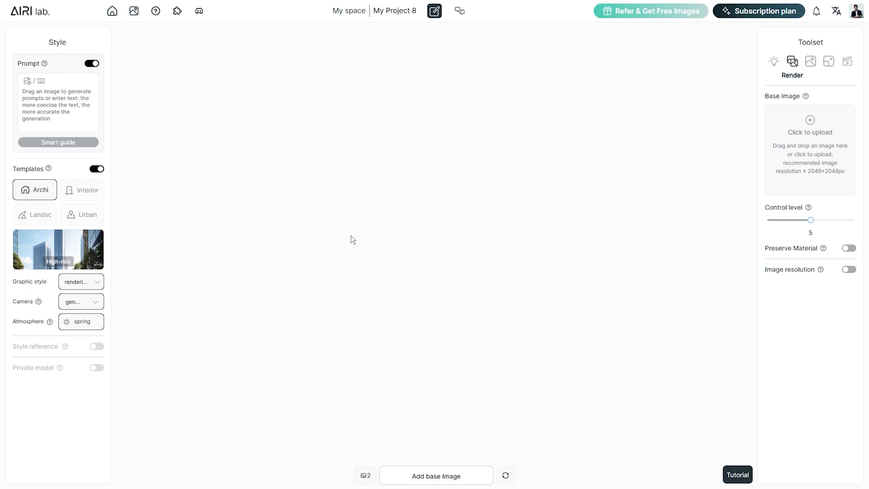
- View the image gallery and open the Introduction for basic function course from the tutorials
left_click(352, 13)
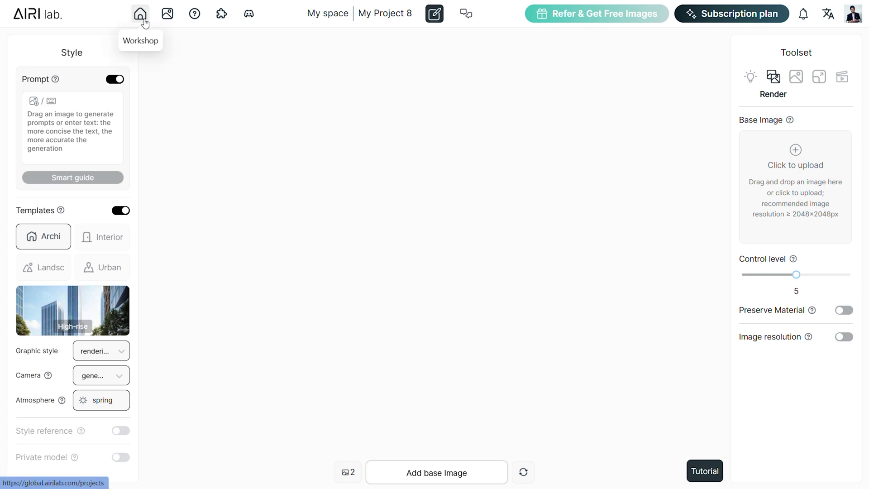
left_click(167, 15)
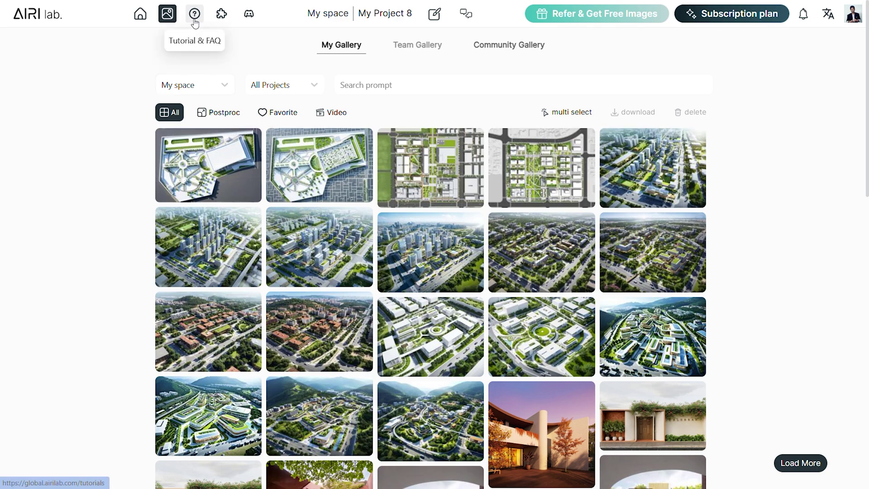
left_click(195, 21)
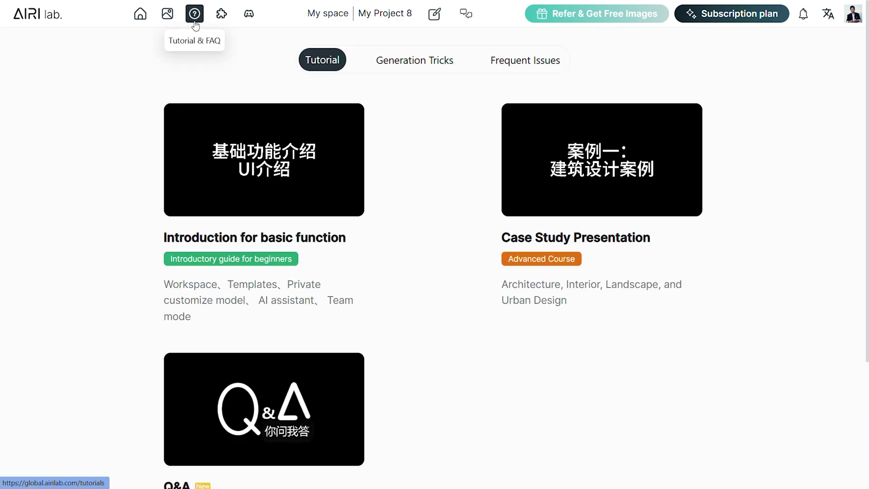
left_click(522, 230)
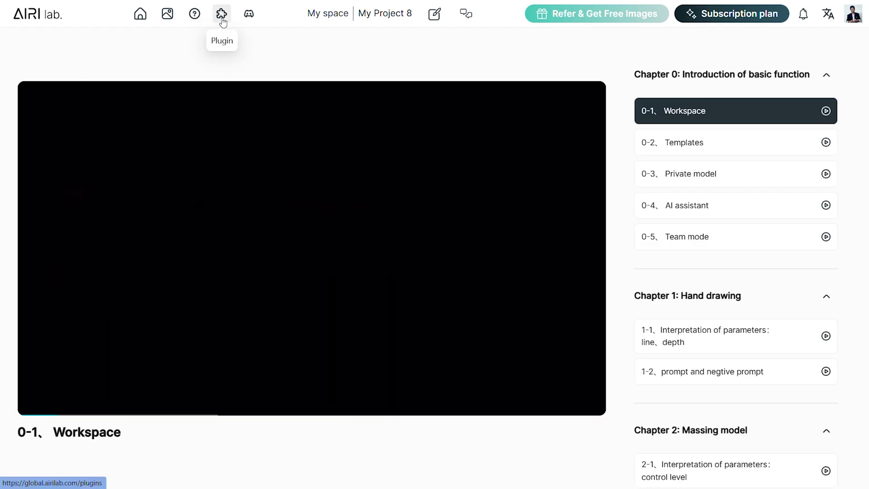
- Examine the AIRI plugin page, including the details of the Rhino plugin and its download options
left_click(222, 15)
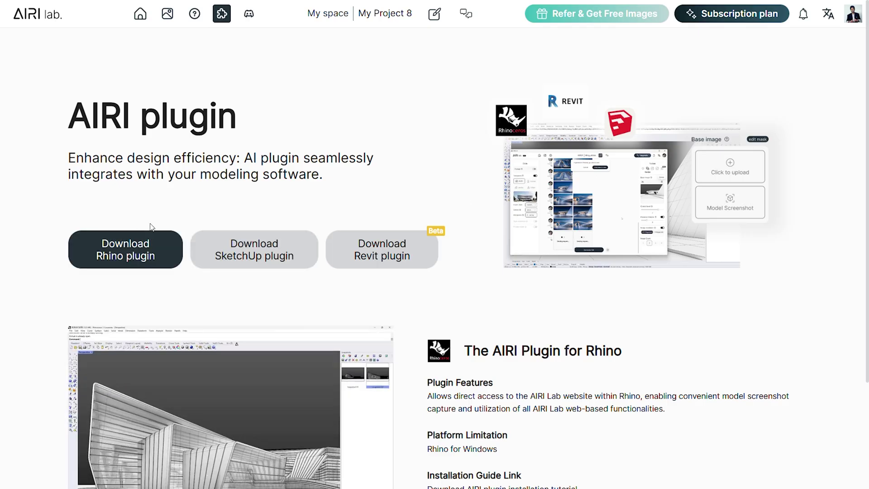
scroll(824, 178, "down", 3)
scroll(824, 179, "up", 3)
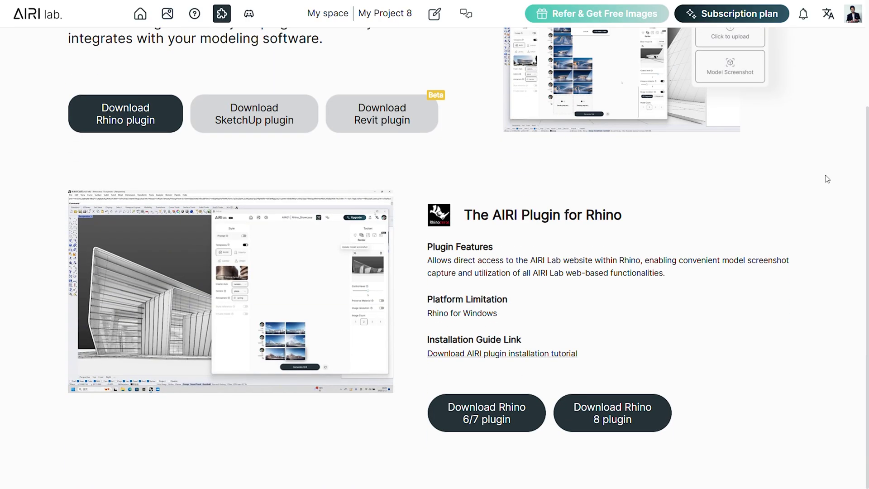
mouse_move(250, 21)
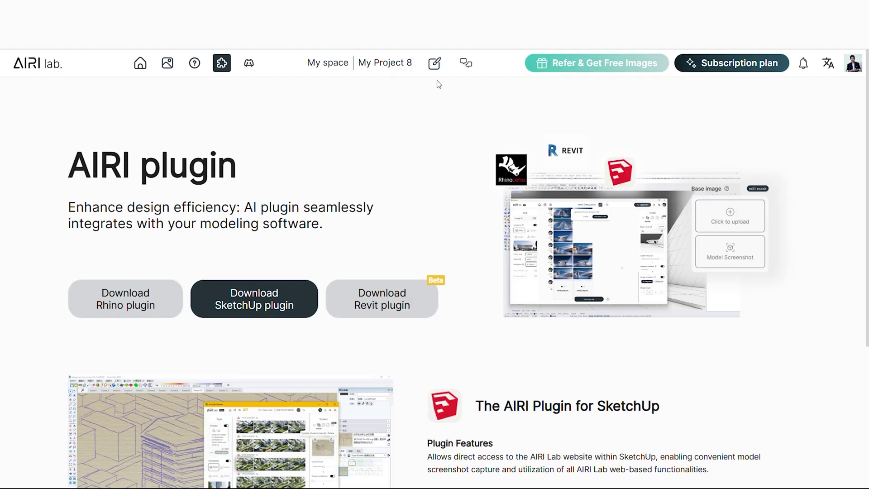
- Ask the AIRI Agent to "generate inspiration for a living room in rustic interior style"
left_click(466, 63)
type("generate inspiration for a living room in rustic interior style")
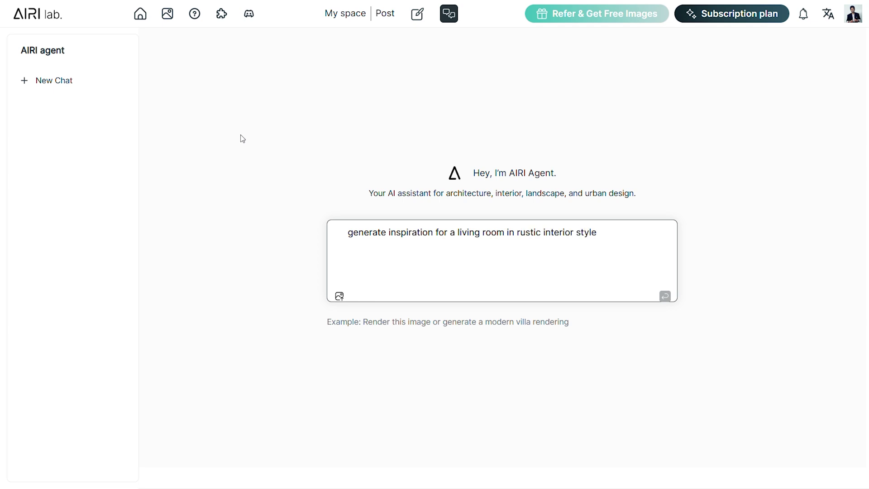
key("Return")
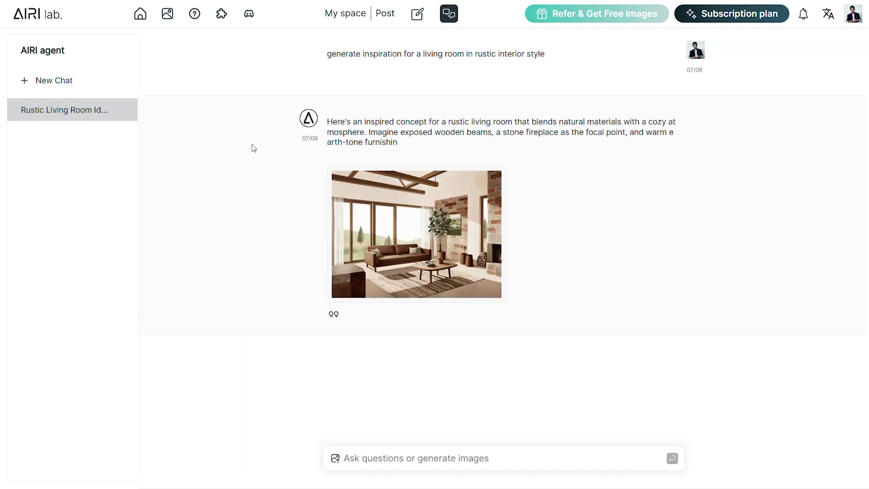
- View the living room image enlarged, then ask the agent to "generate a bedroom in the same style and create it in a rendering style"
left_click(416, 206)
left_click(851, 40)
left_click(496, 455)
type("gener")
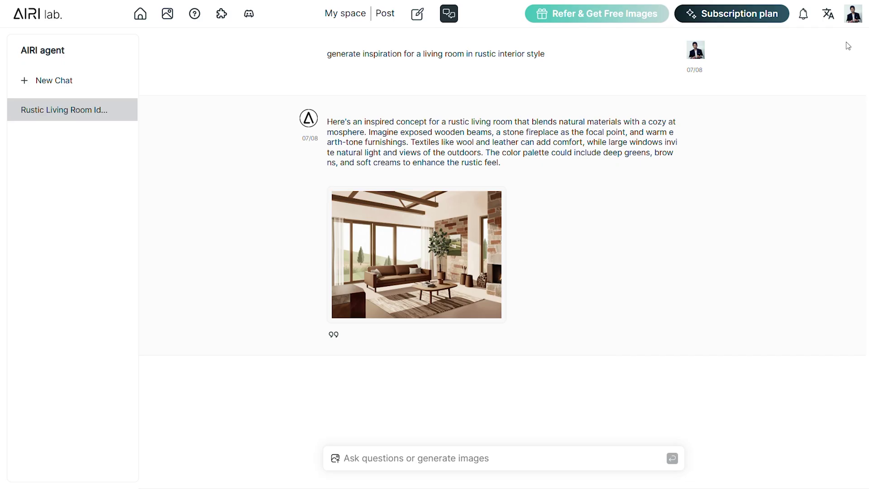
type("ate a bedroom in the same style and create it in a rendering style")
key("Return")
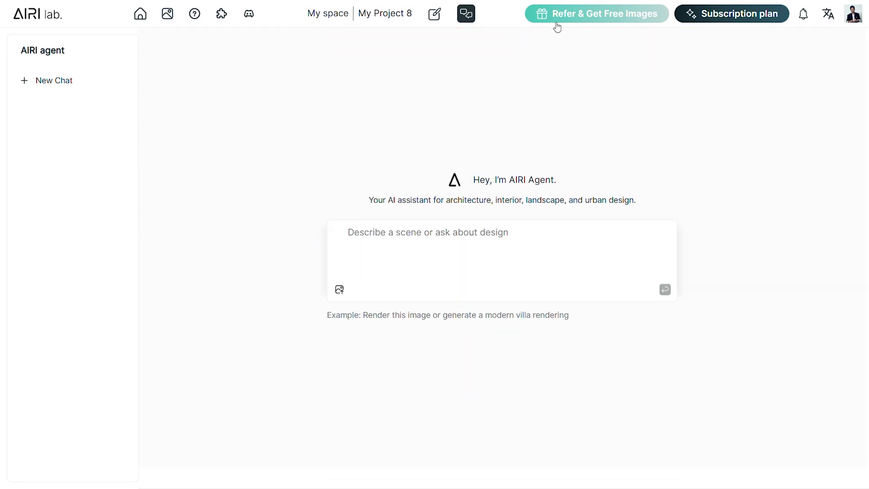
- Copy the referral link from the referral program window and show the account options
left_click(557, 23)
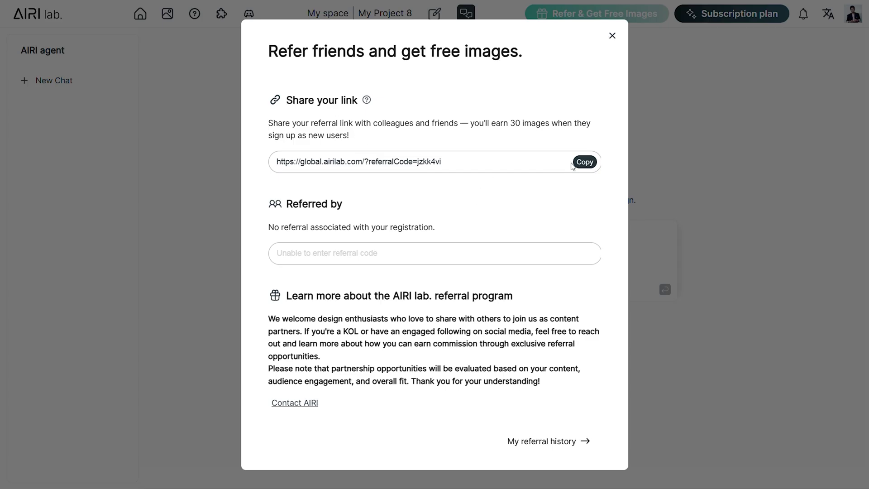
left_click(585, 162)
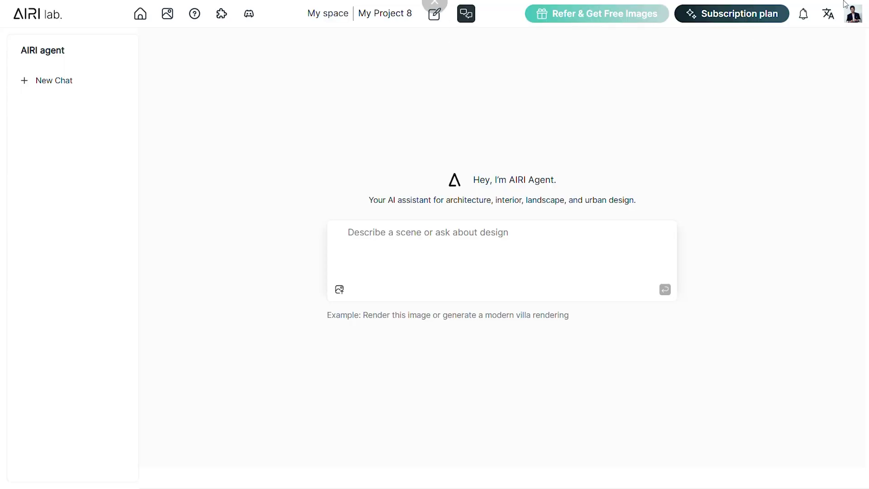
mouse_move(854, 20)
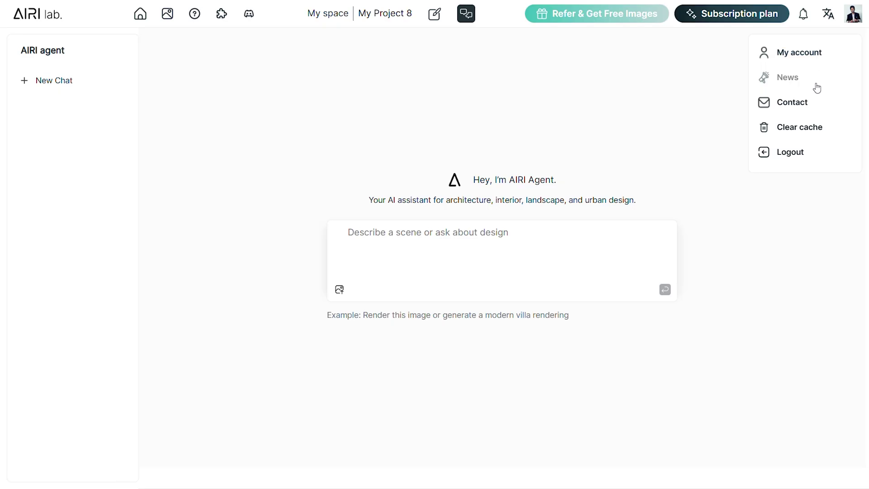
- Return to the My Project 8 workspace and enable both the Prompt and Templates functions
left_click(434, 13)
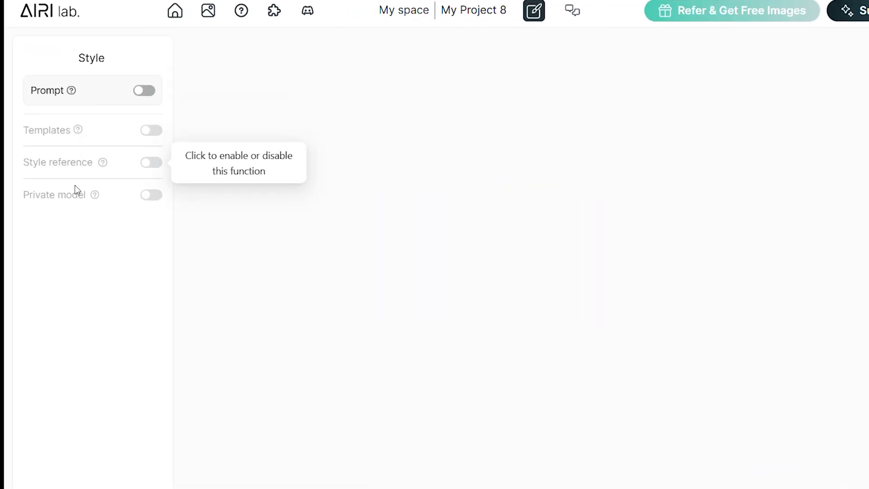
left_click(150, 92)
left_click(151, 250)
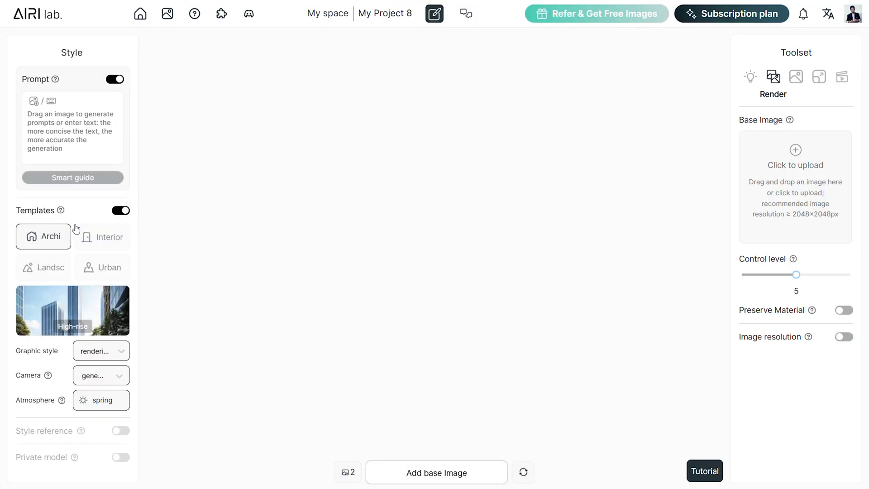
- Look through the Interior, Landscape and Urban template types, closing each list without choosing a template
left_click(94, 242)
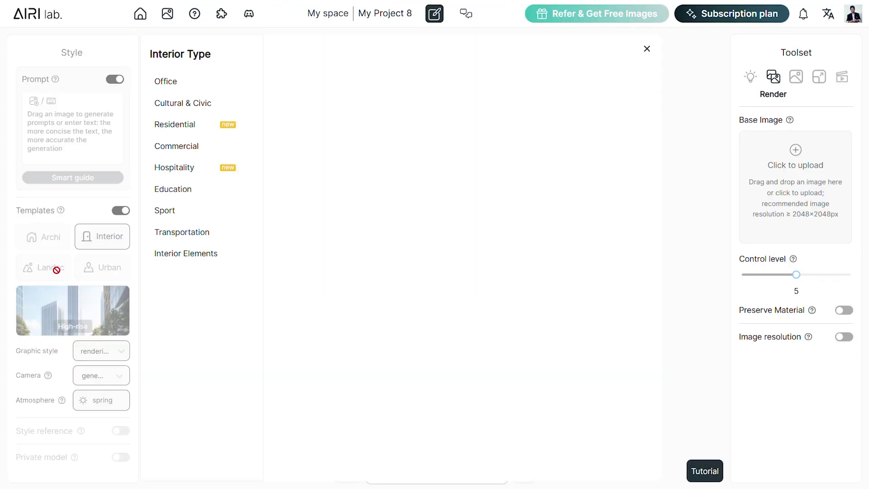
left_click(647, 49)
left_click(59, 270)
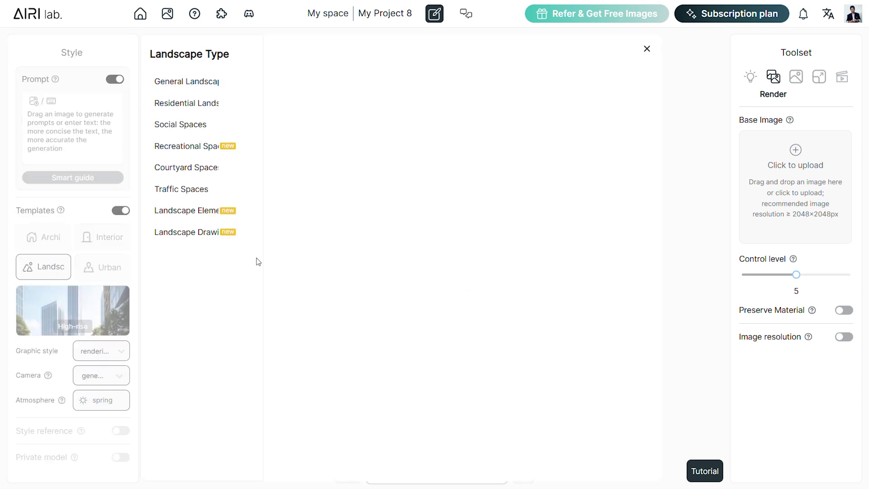
left_click(647, 50)
left_click(90, 270)
left_click(647, 49)
- Examine the architecture templates, including Office Low-rise, Mixed-use, Industrial and Arch'l Drawings with their classes and styles
left_click(43, 235)
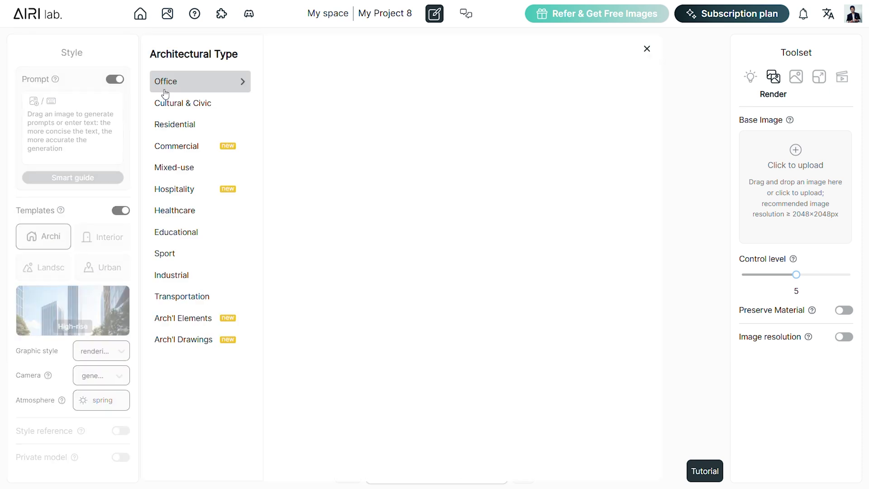
left_click(166, 81)
scroll(661, 136, "down", 10)
left_click(311, 124)
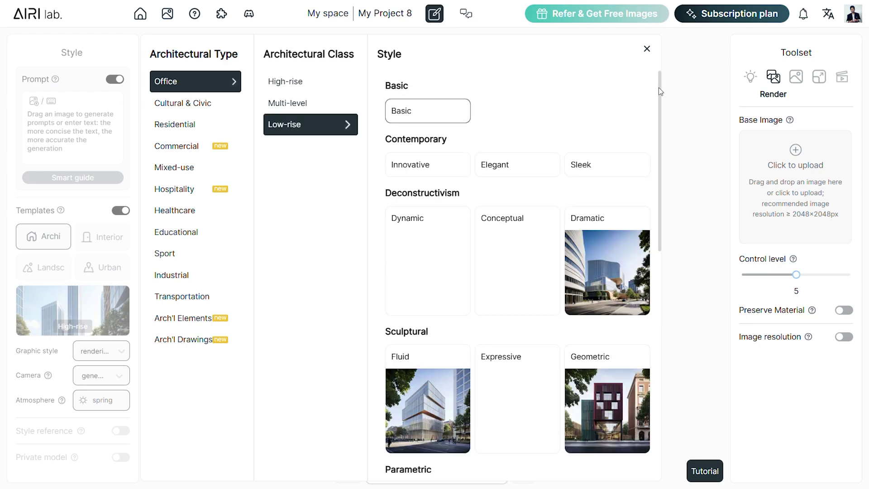
scroll(661, 108, "down", 1)
scroll(661, 112, "down", 5)
left_click(209, 175)
scroll(660, 90, "down", 3)
left_click(172, 274)
left_click_drag(660, 106, 655, 367)
left_click(181, 339)
left_click(286, 150)
left_click(295, 125)
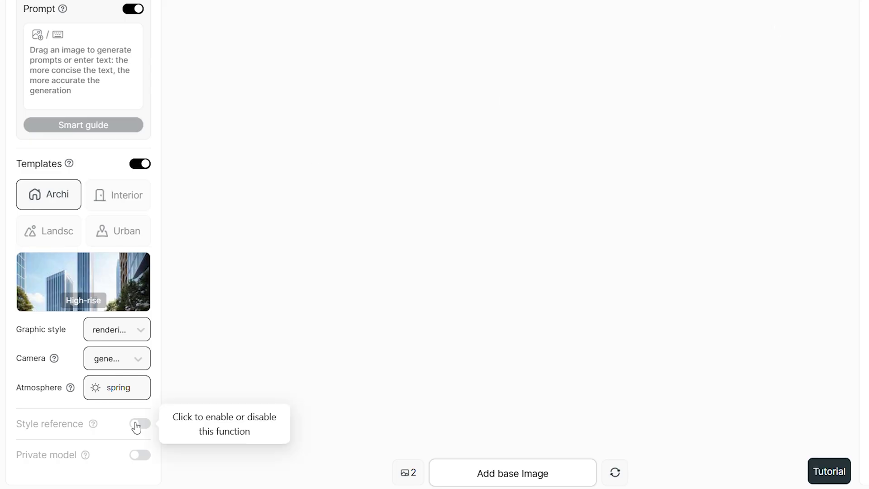
- Enable Style reference for the project, and switch Private model on and back off
left_click(138, 424)
scroll(87, 400, "down", 2)
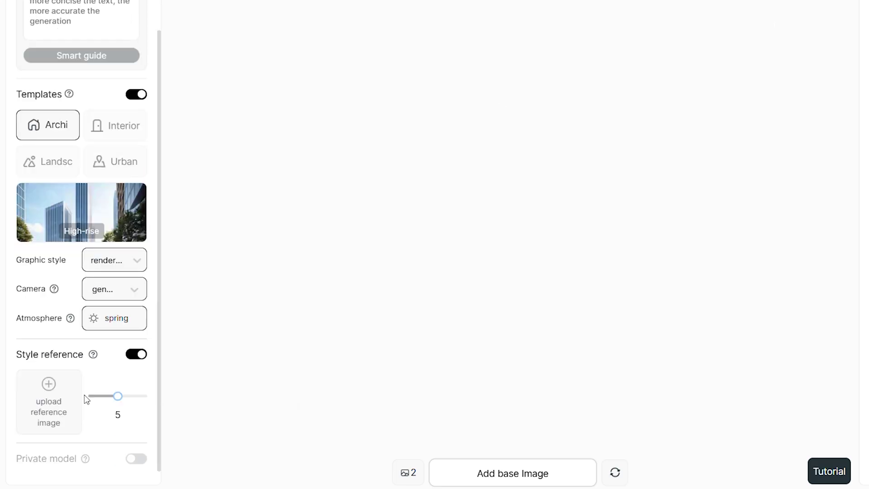
left_click(136, 459)
scroll(109, 457, "down", 1)
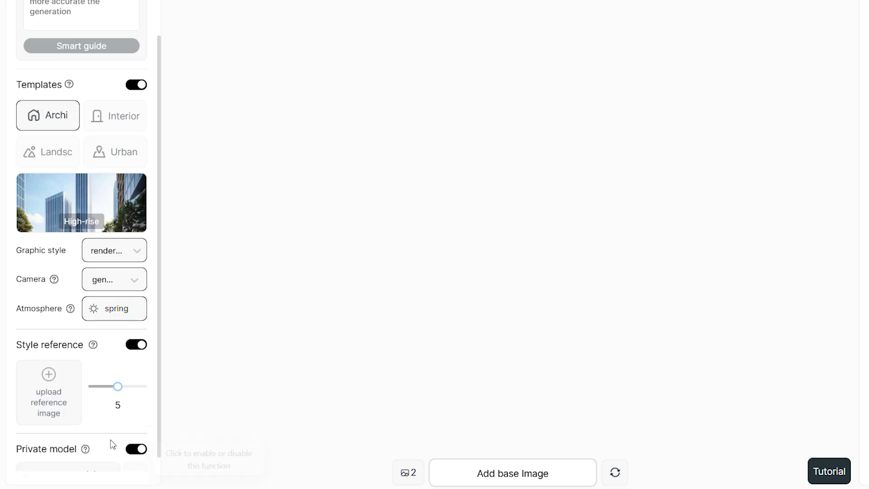
left_click(136, 433)
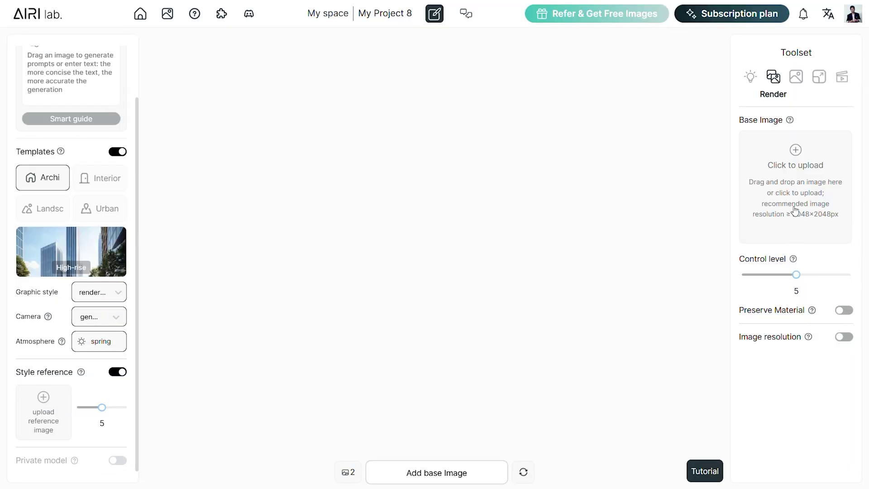
- View the Inspire tool, the Render tool and the image tool beside them in the Toolset
left_click(751, 77)
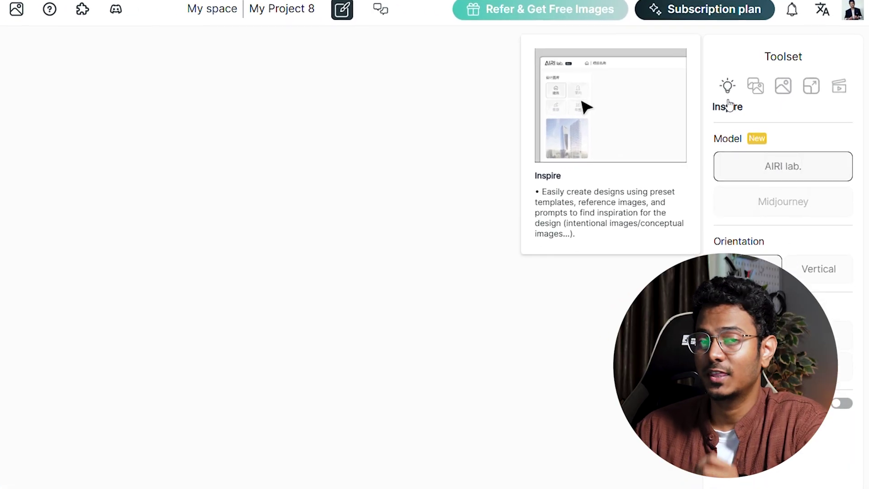
left_click(756, 88)
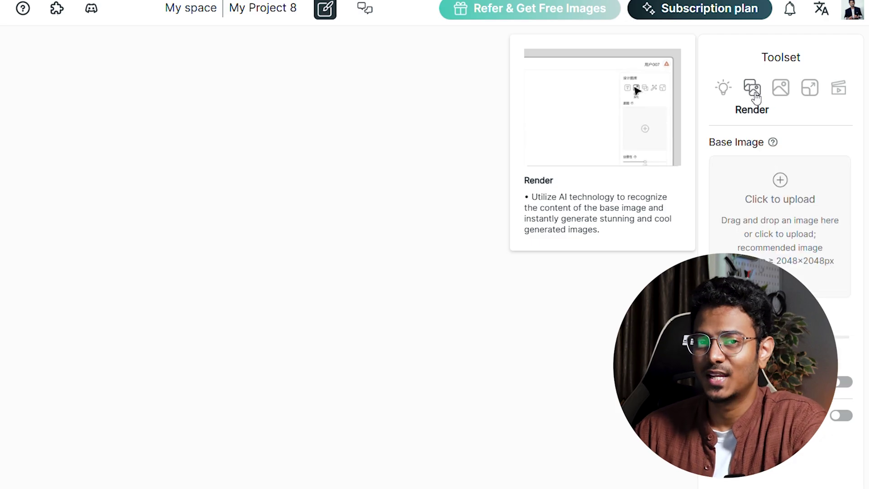
left_click(784, 91)
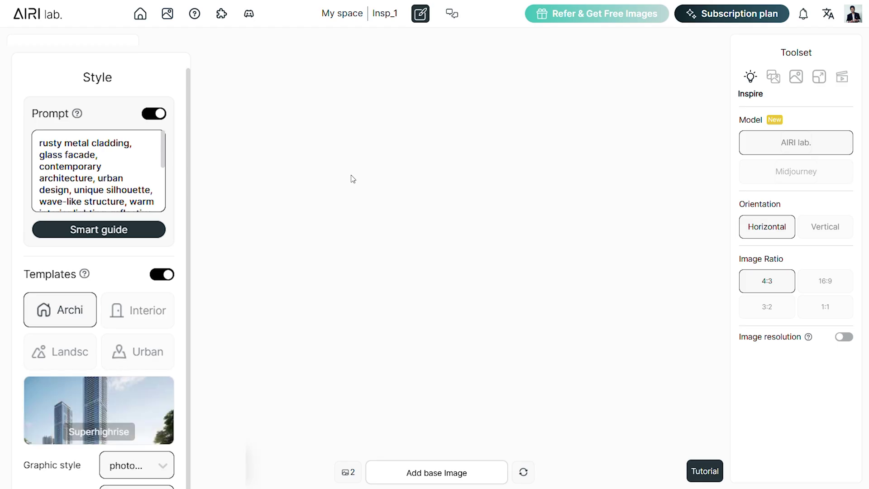
- Open the architecture template library for Insp_1 and look through the Hospitality and Healthcare types
left_click(71, 298)
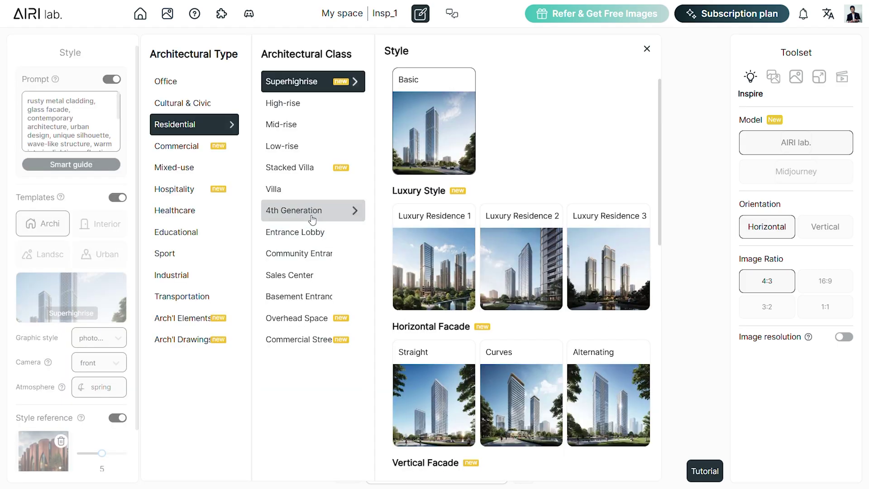
left_click(222, 186)
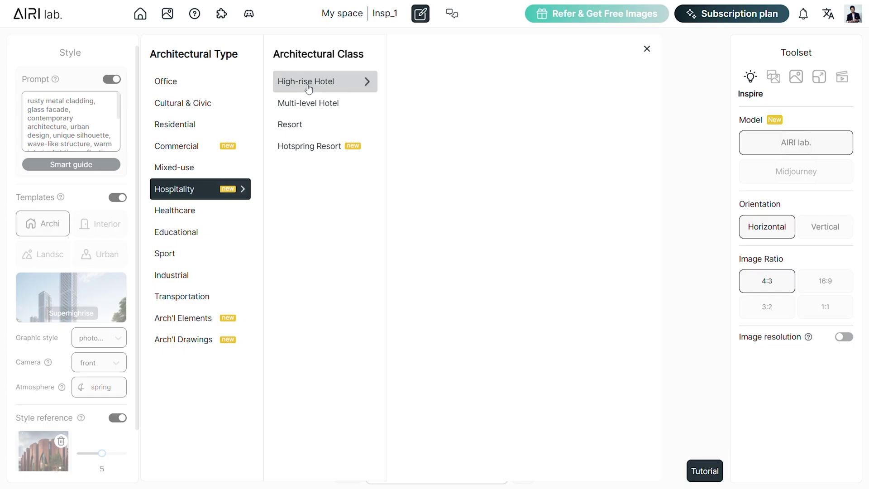
left_click(219, 210)
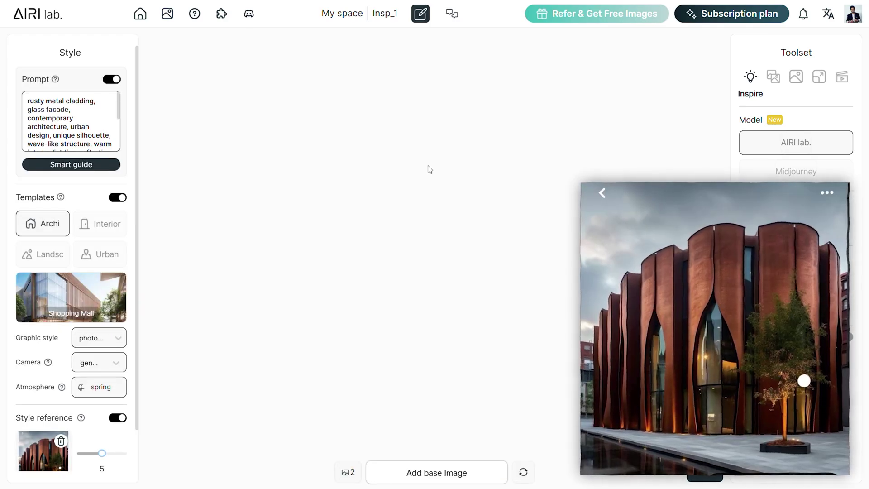
- Apply the Cultural & Civic Museum template in the Parametric Futuristic style to the Inspire project
mouse_move(204, 105)
mouse_move(289, 113)
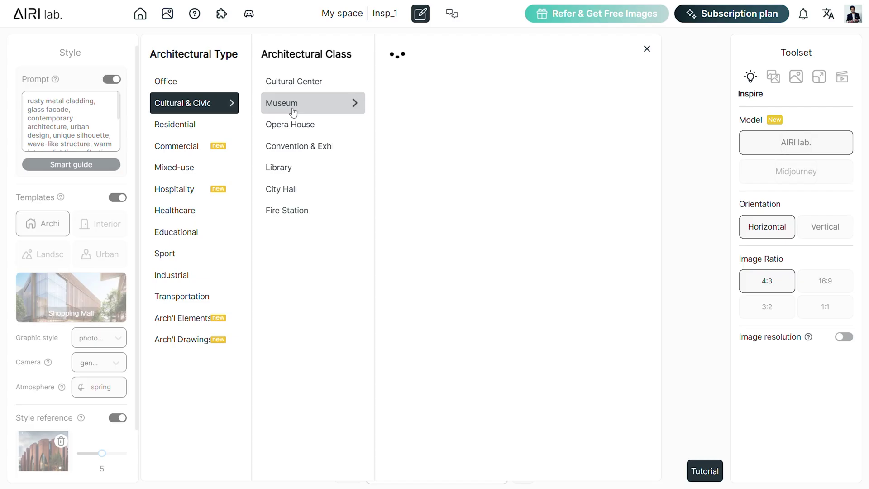
scroll(560, 189, "down", 5)
scroll(562, 190, "down", 4)
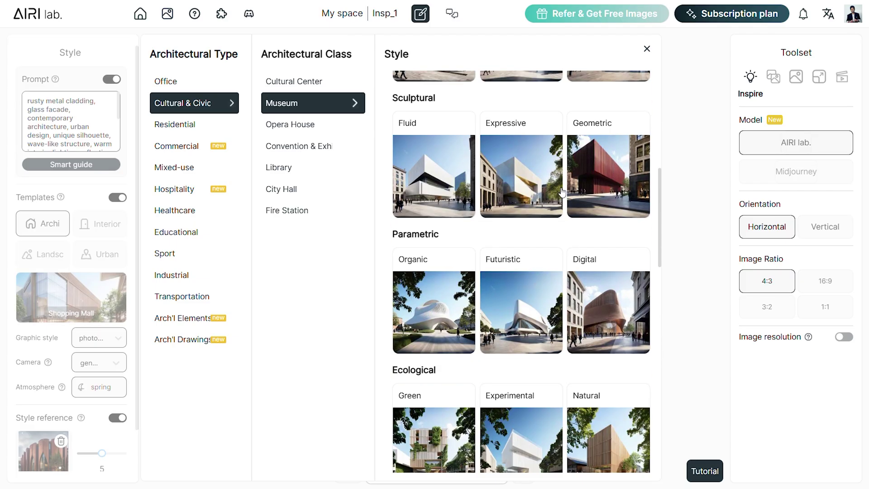
left_click(438, 323)
- Set the graphic style to rendering style and the atmosphere to a winter sunset
left_click(117, 339)
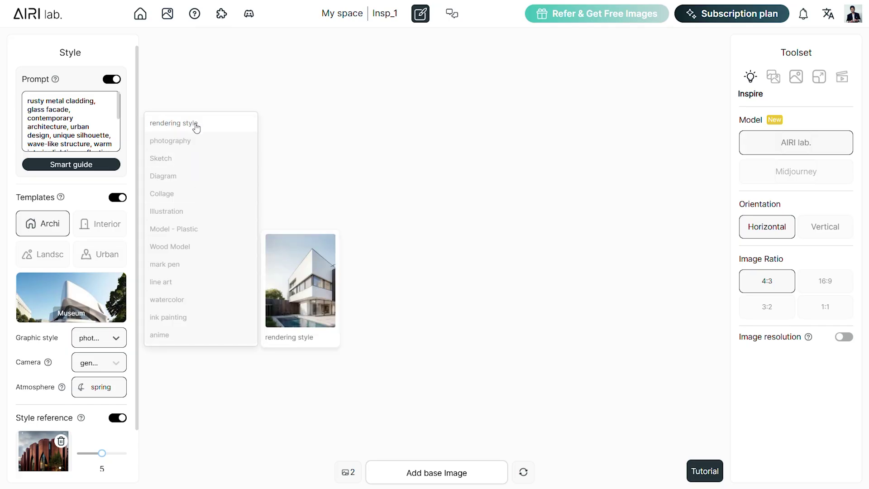
left_click(207, 125)
left_click(110, 393)
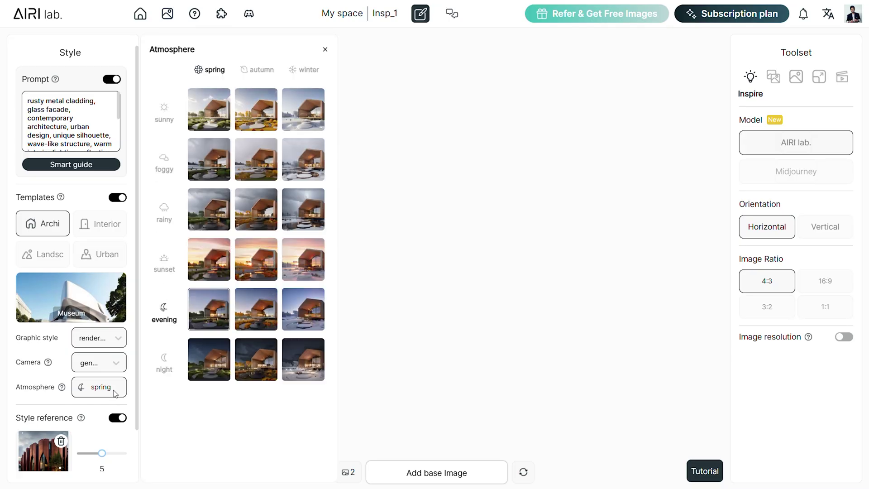
left_click(303, 259)
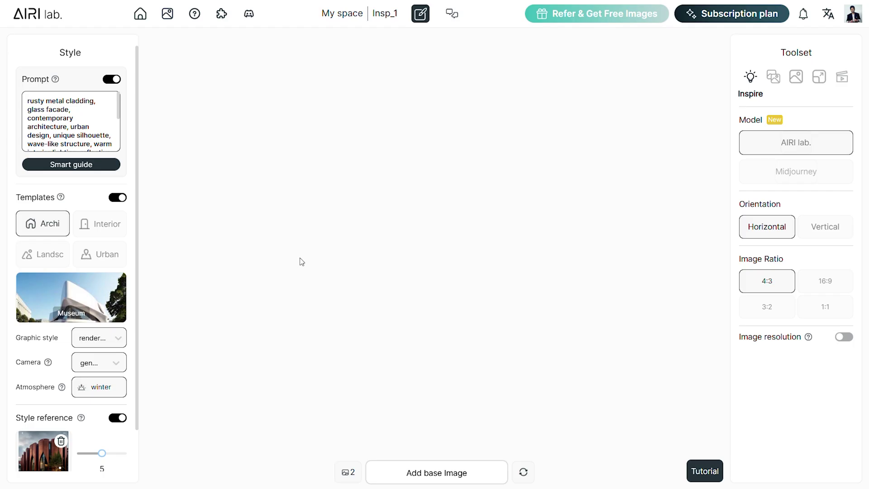
- Set the style reference strength to 8, enable Image resolution, and generate two museum images
scroll(138, 319, "down", 2)
left_click_drag(143, 379, 165, 381)
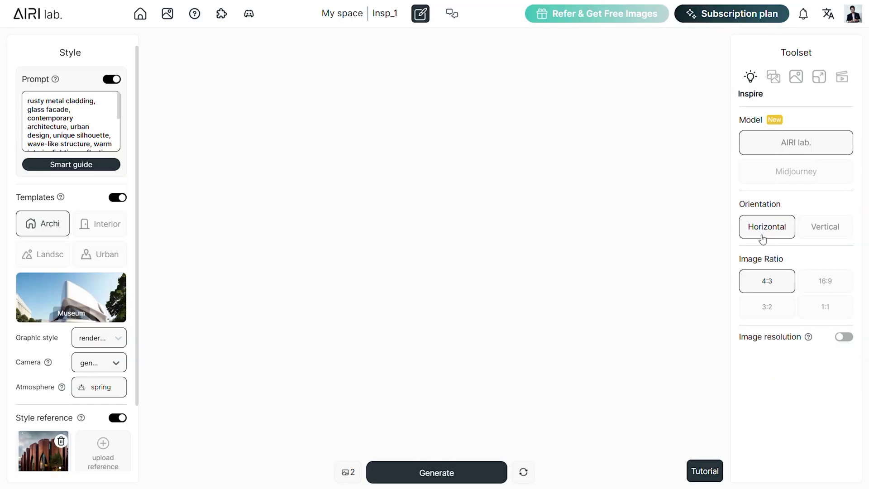
left_click(843, 338)
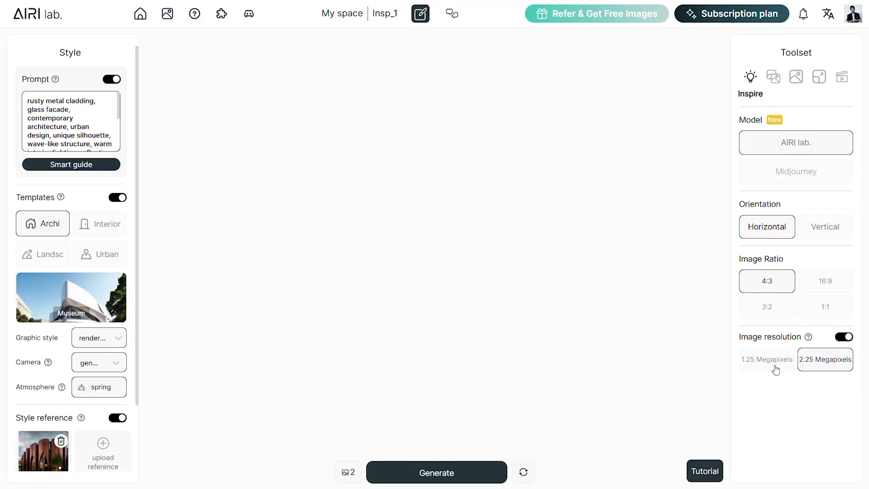
left_click(437, 469)
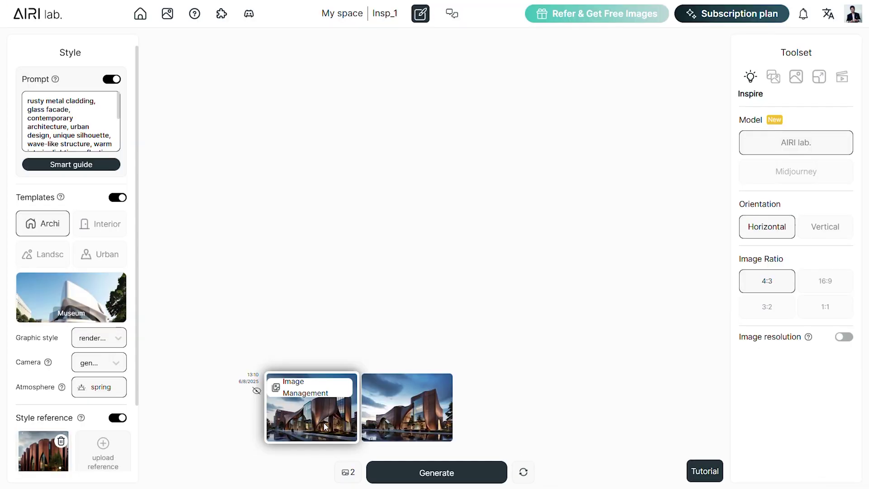
- View both generated museum images in full size, then return to the workspace
left_click(325, 427)
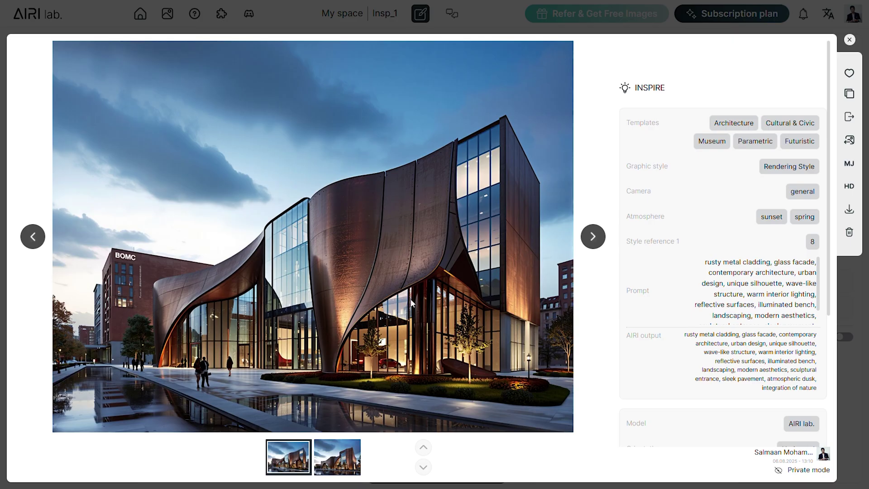
left_click(593, 236)
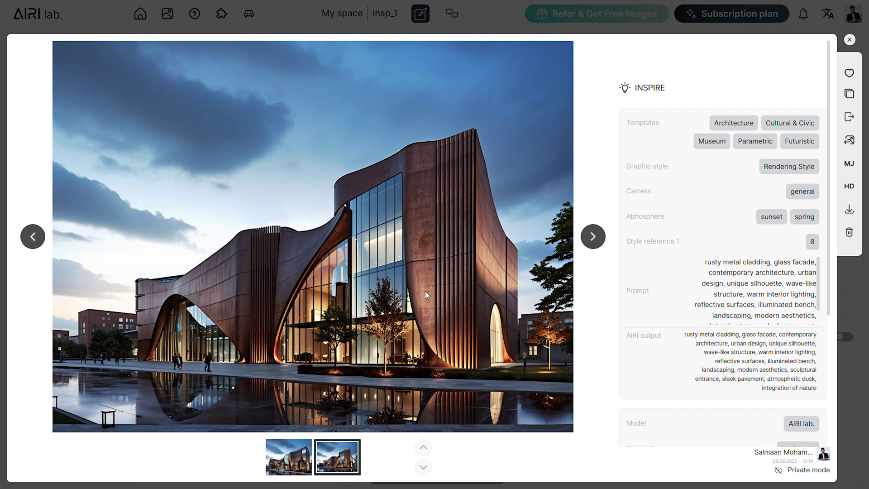
key("Escape")
- Replace the prompt with "a modern museum design with parametric facade in rustic metallic color and elegant cuves" and expand it with Smart guide
triple_click(84, 133)
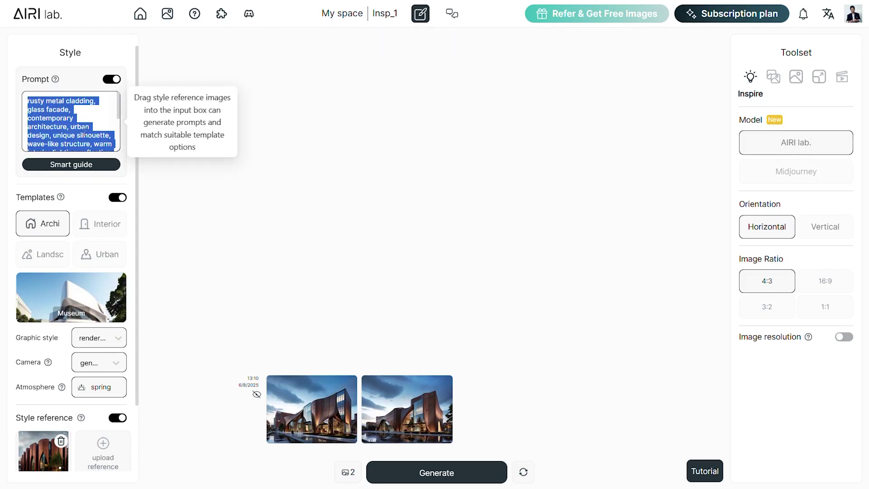
key("BackSpace")
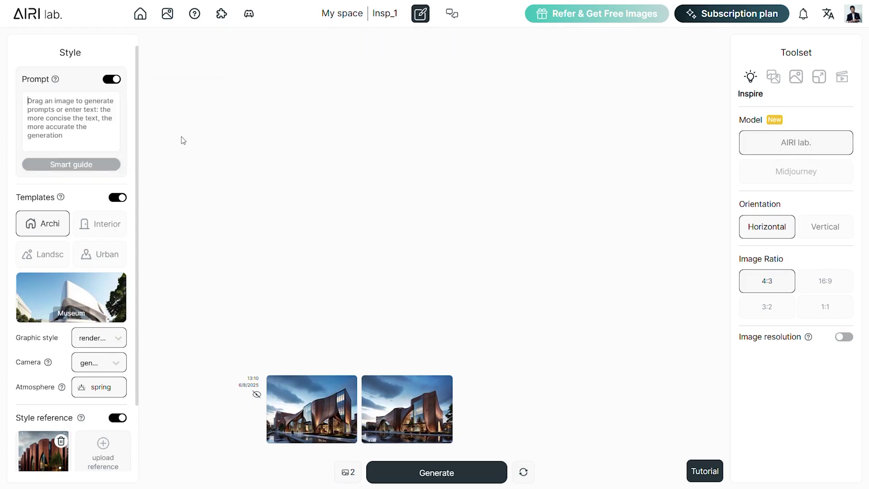
type("a modern mu")
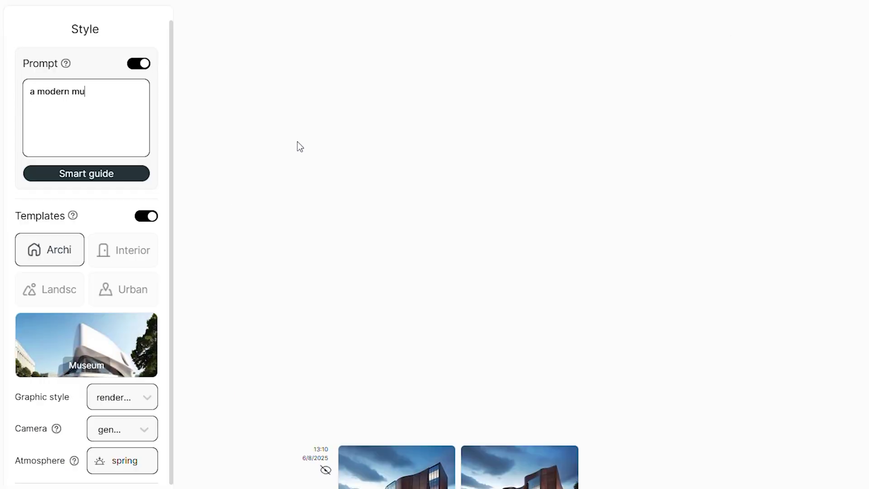
type("seum design with parametetric facade in rustic metallic color and elegant cuves")
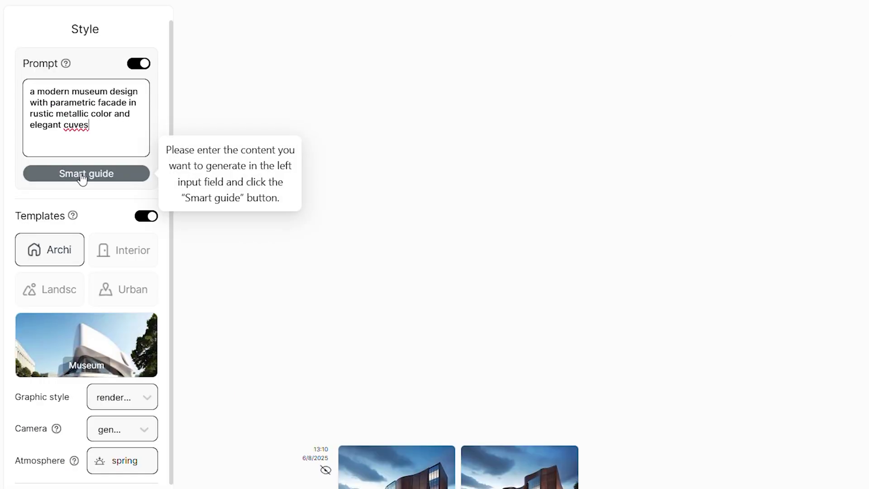
left_click(82, 177)
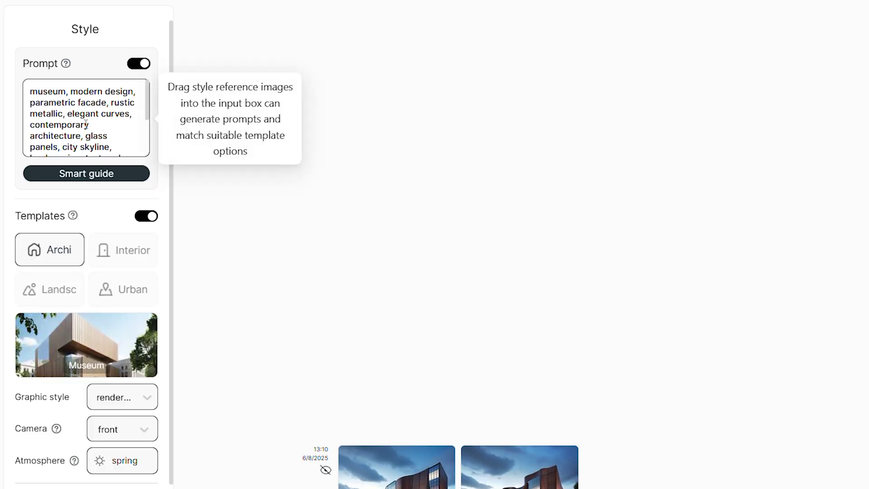
scroll(103, 125, "down", 3)
scroll(115, 103, "up", 5)
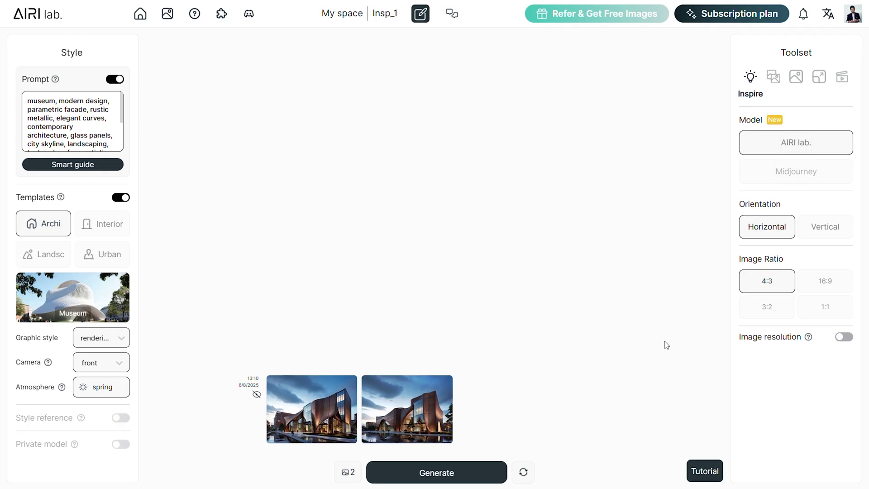
- Switch the model to Midjourney and upload the rusty curved-facade building photo as the image prompt
left_click(800, 178)
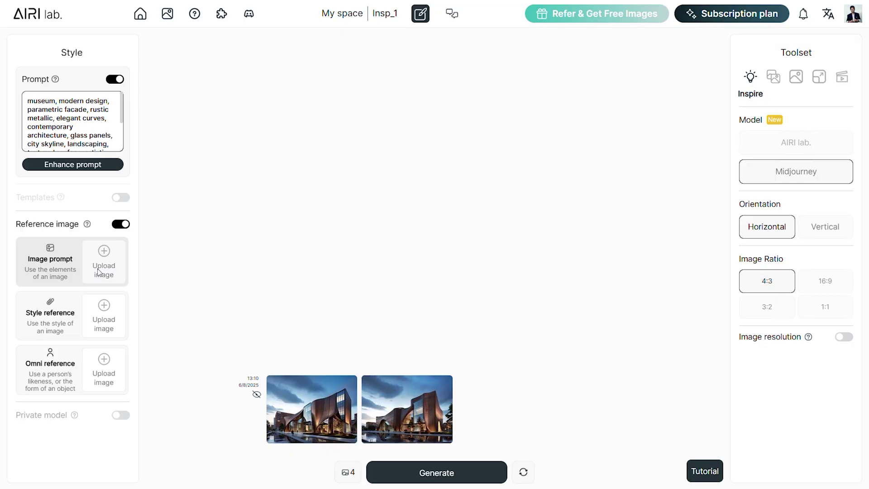
left_click(98, 272)
double_click(195, 168)
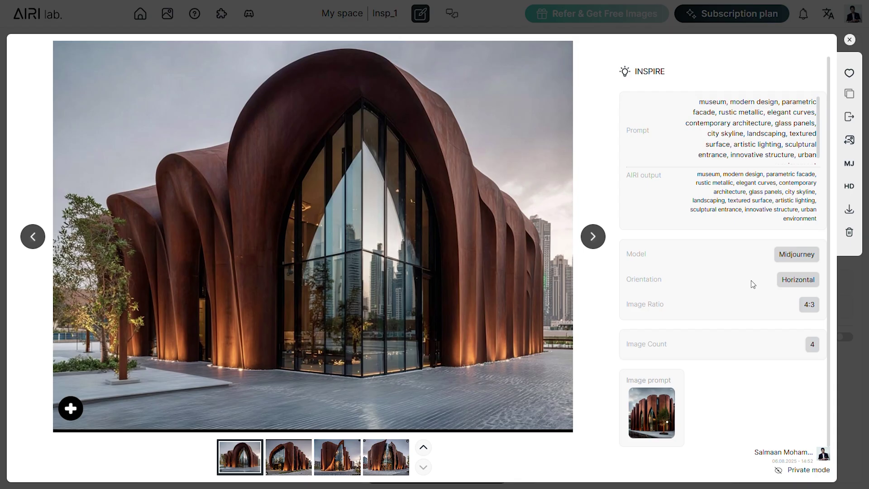
- Look through the four Midjourney museum images and open the third one
left_click(596, 242)
left_click(596, 242)
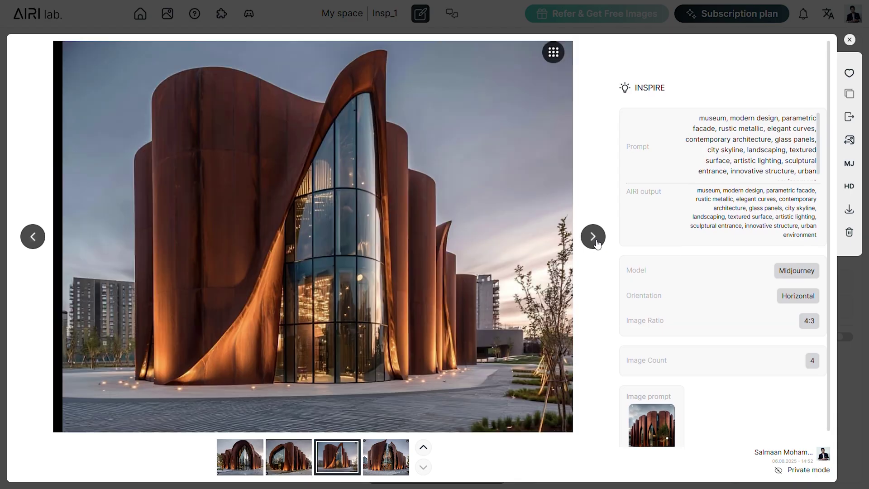
left_click(596, 242)
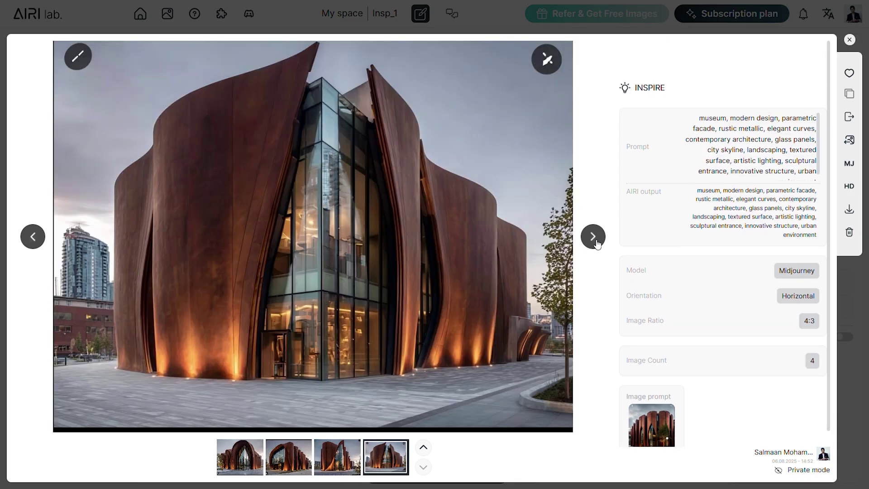
left_click(26, 238)
left_click(26, 237)
left_click(26, 238)
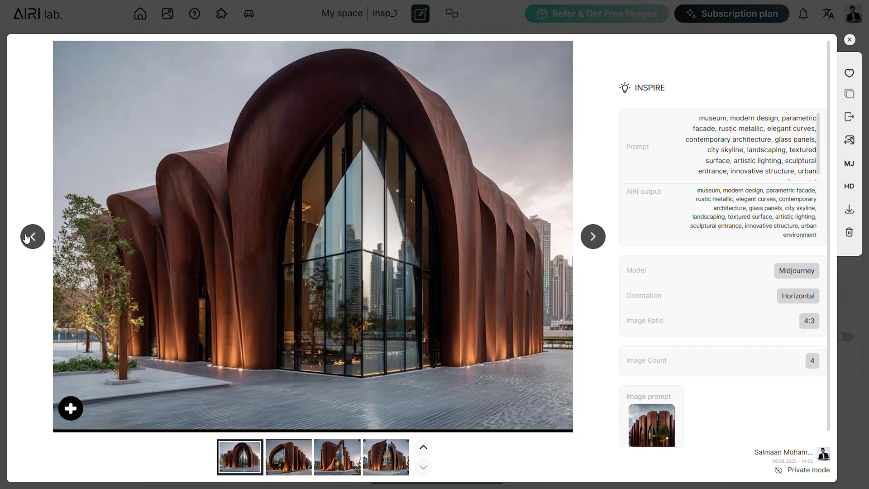
left_click(337, 458)
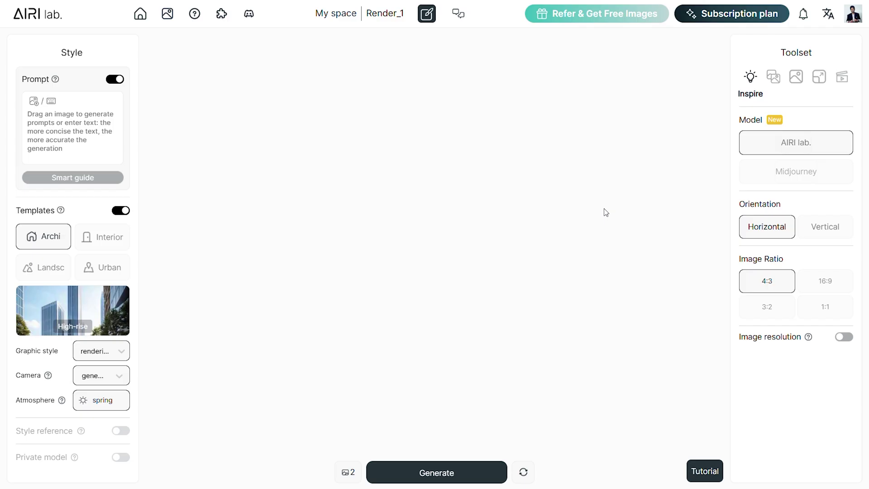
- Switch Render_1 to the Render tool, upload the plaza sketch as base image, and set the control level to 7
left_click(775, 82)
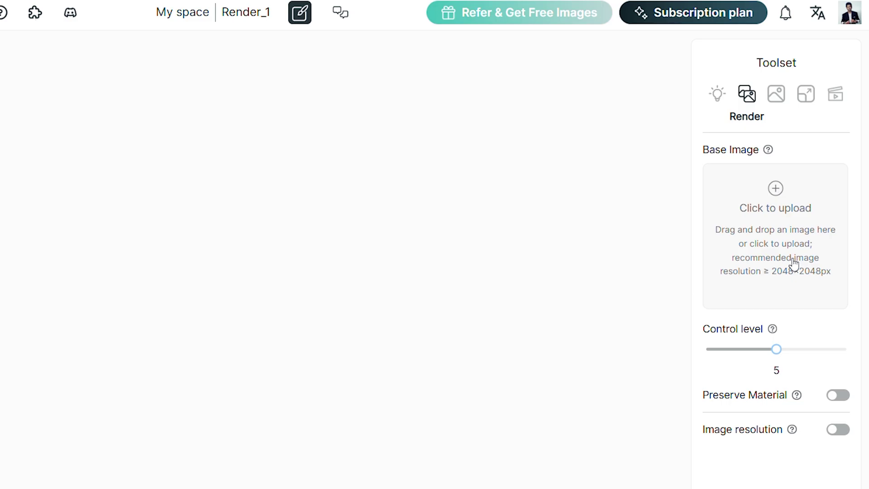
left_click(775, 200)
double_click(229, 129)
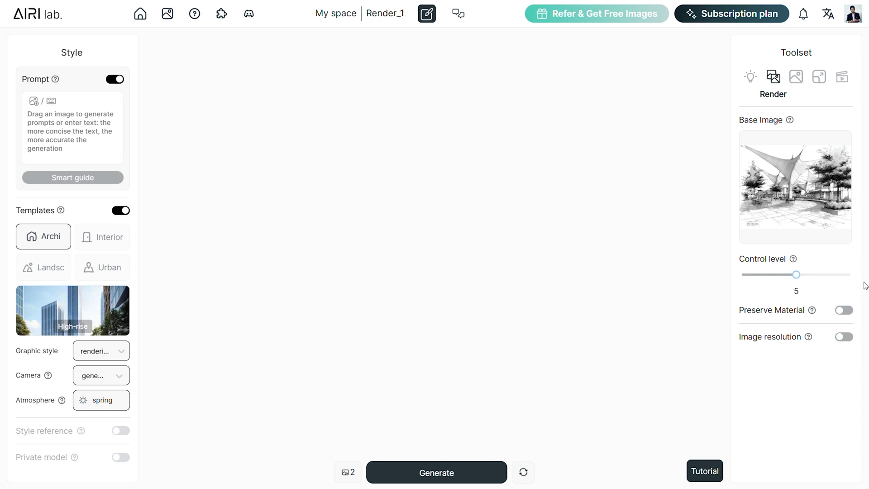
left_click_drag(797, 274, 824, 275)
- Apply the landscape template Social Spaces, Urban Plaza, in the Colorful Lively style
left_click(44, 268)
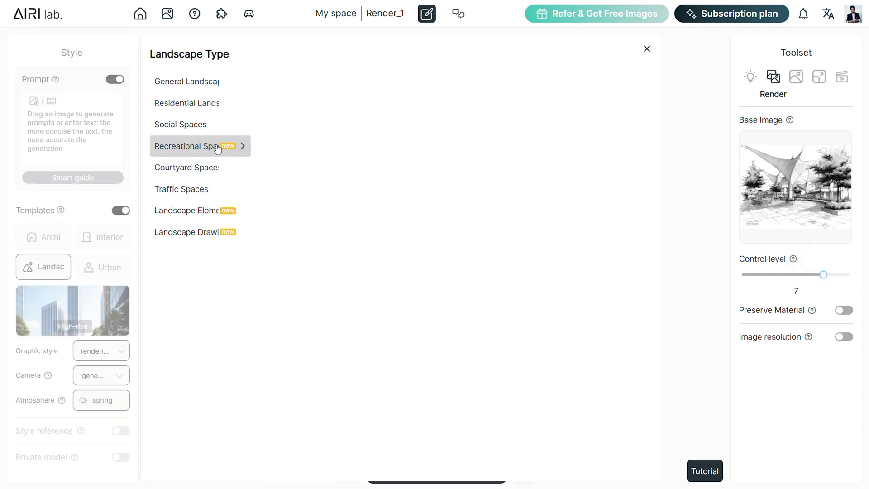
left_click(206, 123)
left_click(304, 85)
scroll(490, 263, "down", 6)
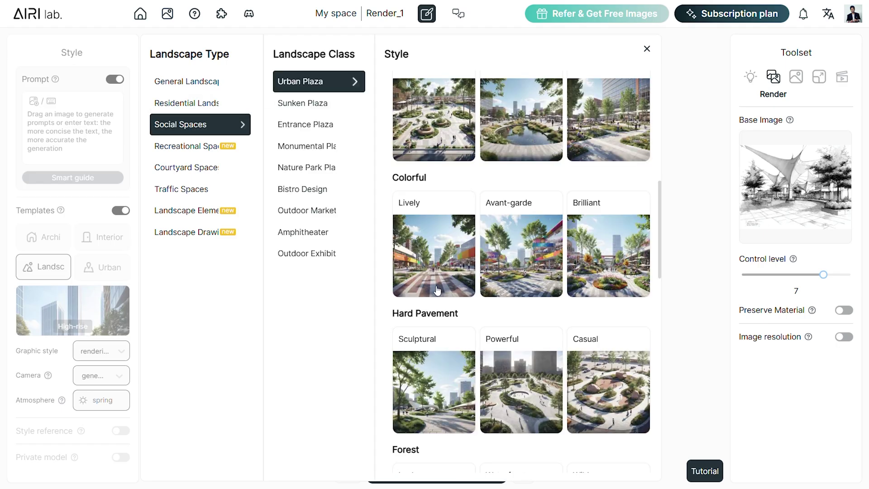
left_click(428, 268)
- Generate the prompt from the plaza sketch 0_2 in the Downloads folder and set the camera to eye-level
key("alt+Tab")
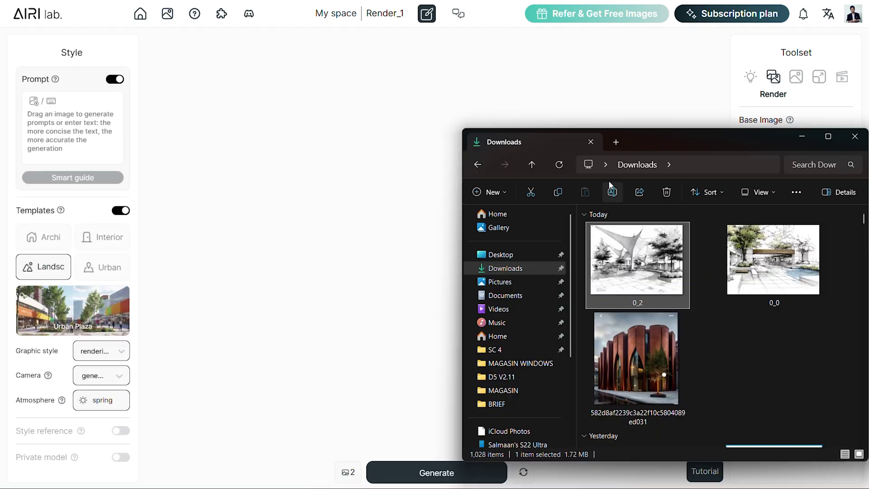
left_click_drag(631, 274, 83, 144)
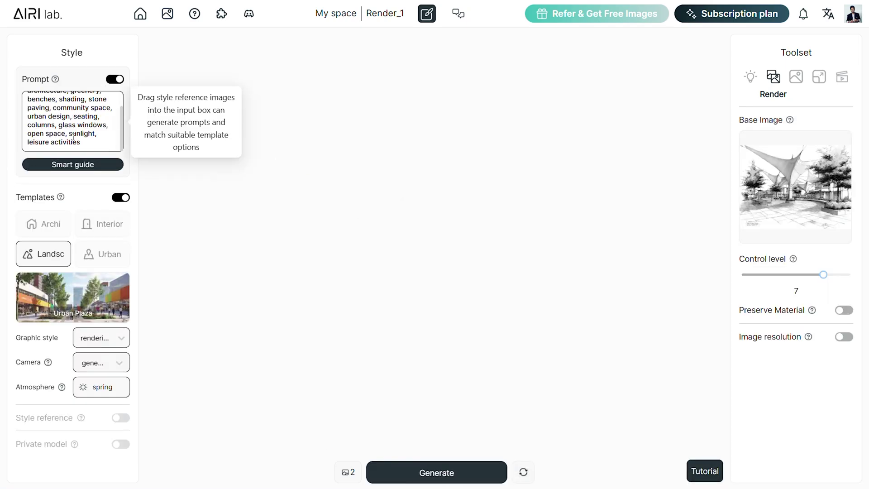
left_click(101, 362)
left_click(171, 347)
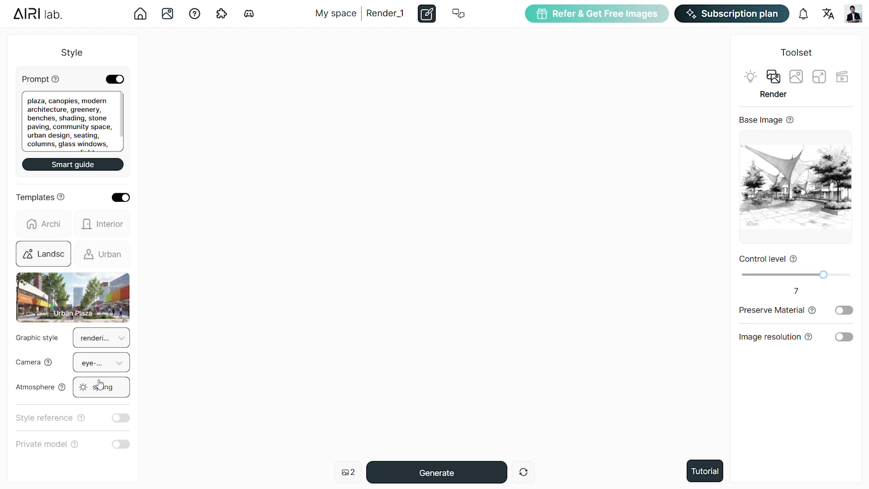
- Set the atmosphere to sunny winter and generate two plaza renders
left_click(102, 387)
left_click(304, 111)
left_click(450, 472)
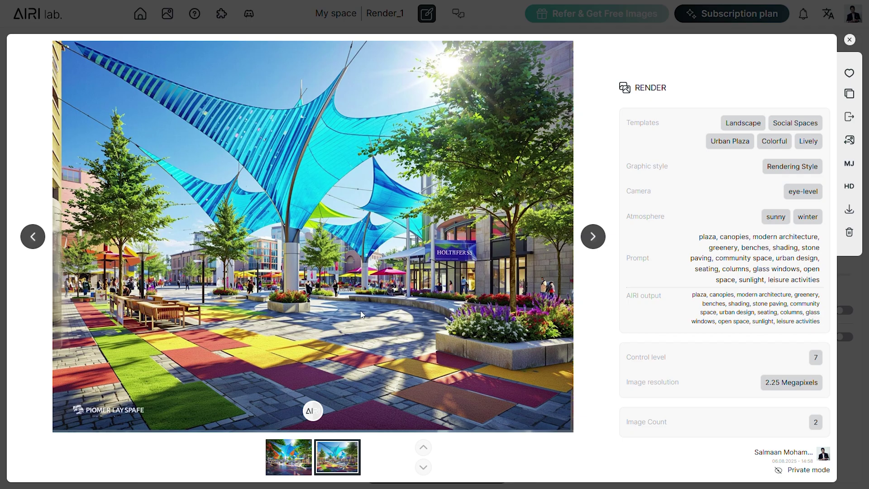
- View both plaza renders and compare the second one with the original sketch
left_click(37, 245)
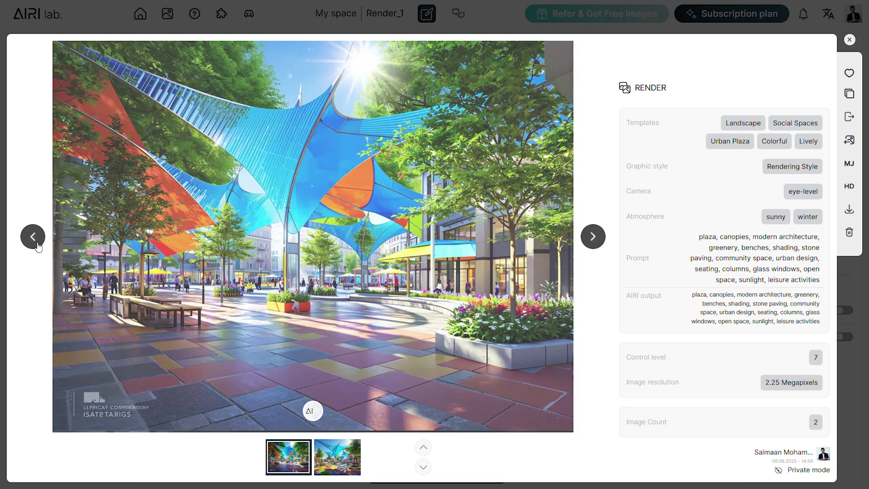
left_click(36, 245)
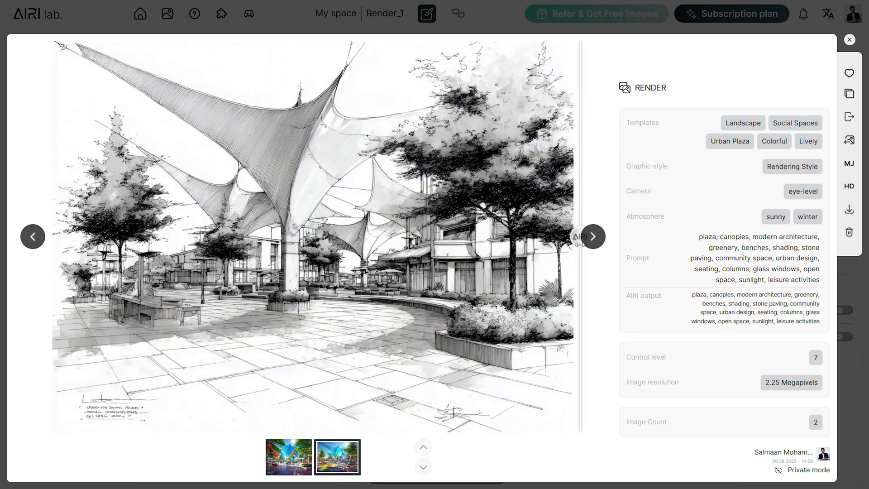
left_click_drag(16, 236, 557, 257)
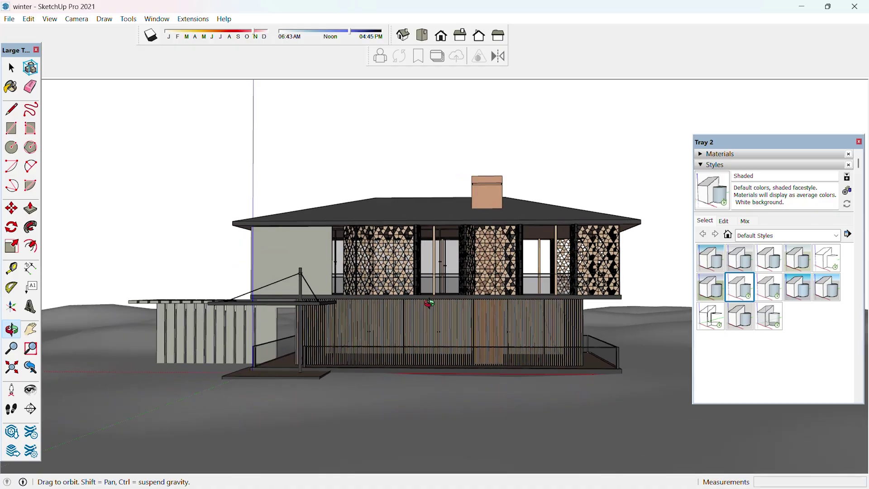
- Switch to SketchUp and adjust the shadow time of day for the two-storey house model
key("space")
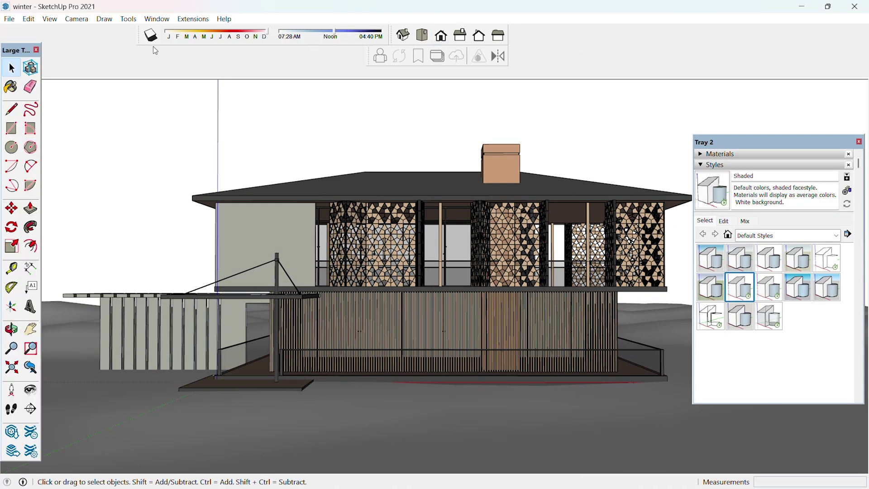
left_click_drag(392, 36, 291, 46)
left_click(341, 36)
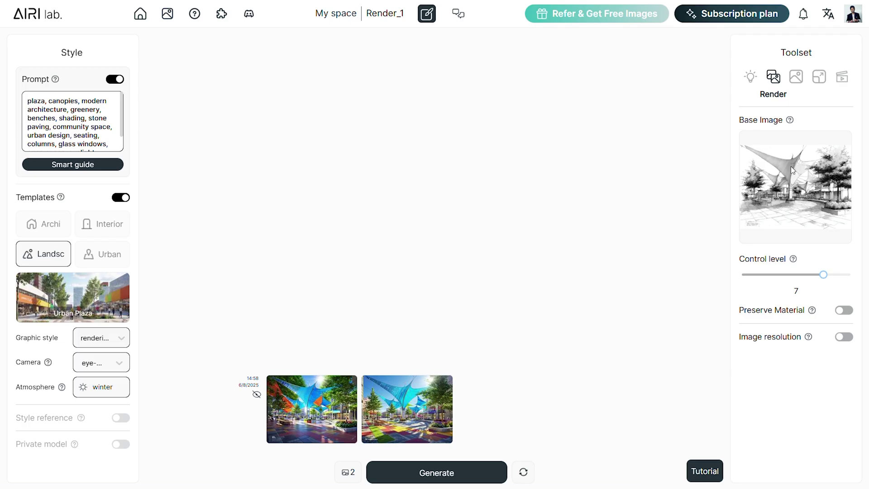
- Load the winter house image from the Downloads folder as the base image and generate the prompt from it
left_click(791, 170)
double_click(220, 154)
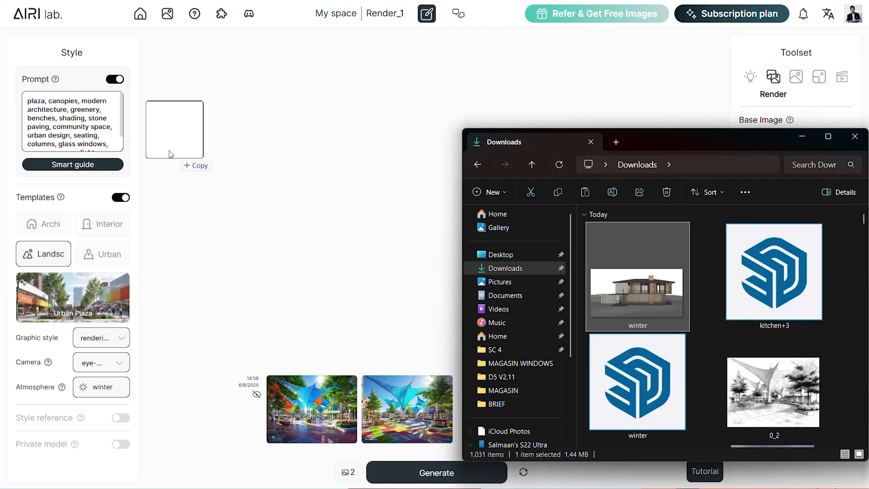
left_click_drag(184, 156, 86, 126)
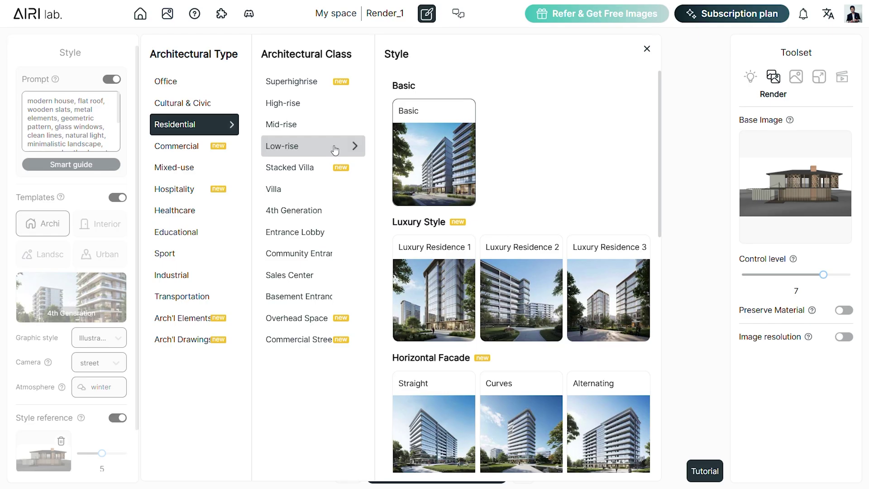
- Set the residential template to Villa with the rendering graphic style, raise the control level to 9, and generate two winter house renders
left_click(317, 188)
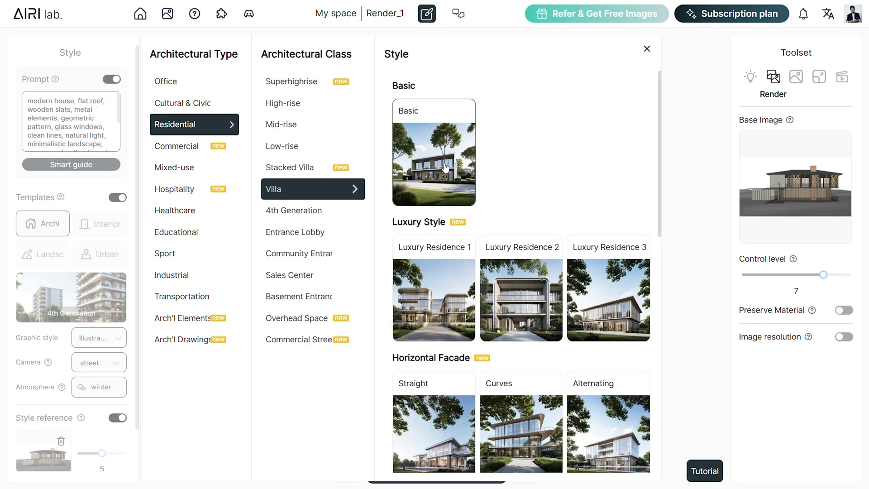
left_click(107, 338)
left_click(186, 145)
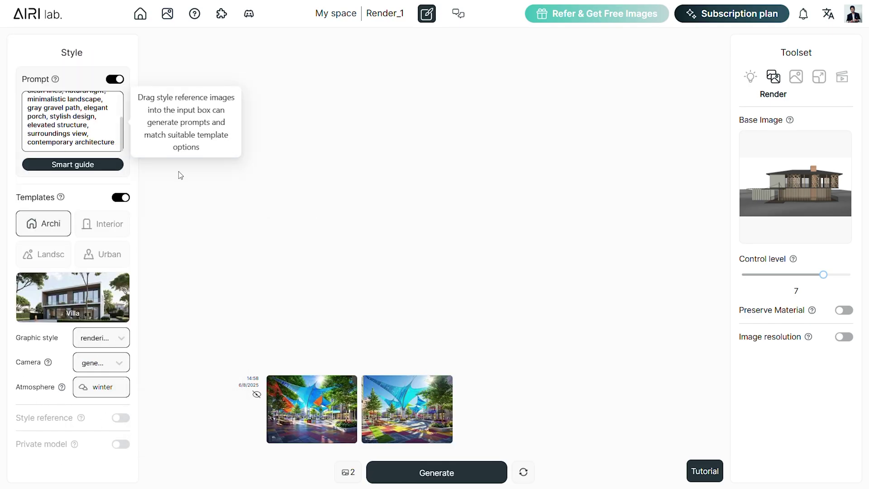
left_click_drag(826, 284, 851, 275)
left_click(436, 473)
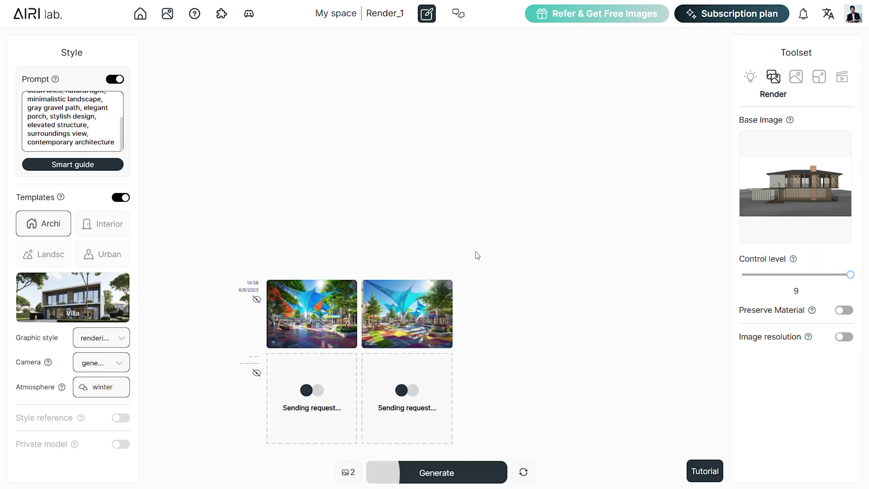
- View both winter villa renders, compare the second one with the original model image, and compare the kitchen render with its original
left_click(376, 334)
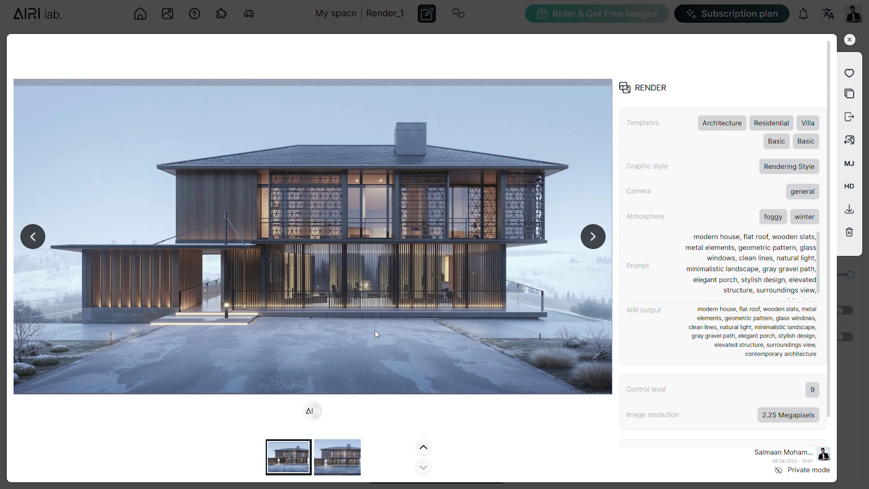
left_click(593, 244)
left_click(333, 447)
left_click_drag(312, 236, 68, 236)
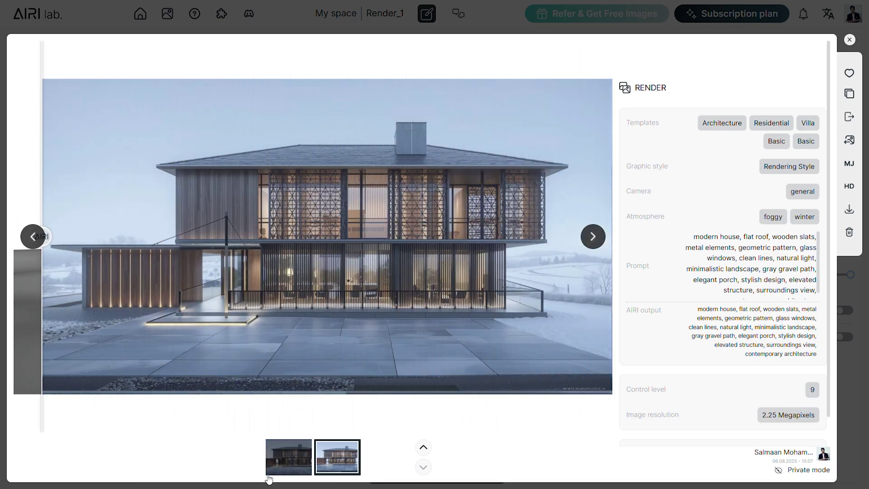
left_click(278, 464)
key("Escape")
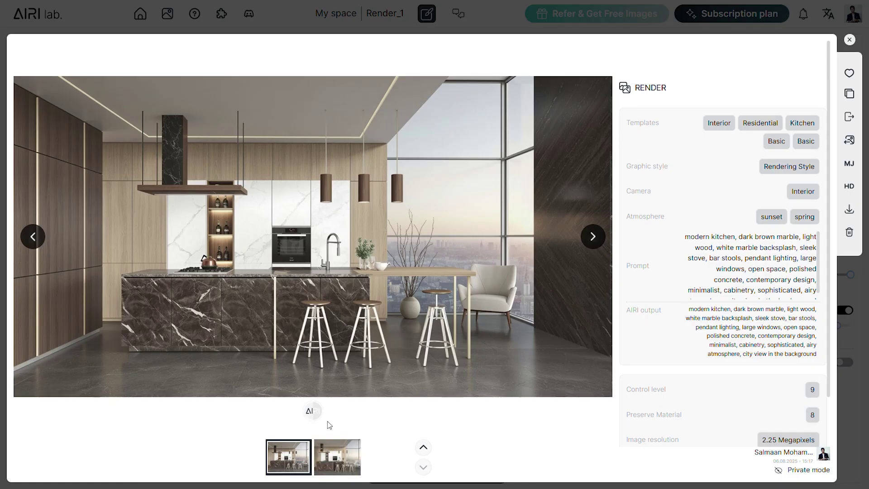
mouse_move(314, 237)
left_mouse_down()
mouse_move(4, 240)
mouse_move(92, 230)
mouse_move(520, 236)
mouse_move(112, 240)
left_mouse_up()
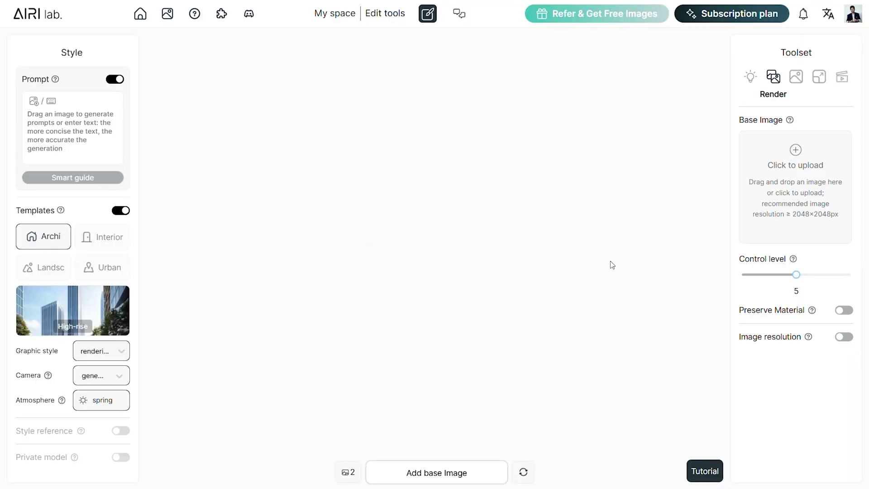
- Switch to the Edit tool and choose its Smart Edit mode
mouse_move(795, 80)
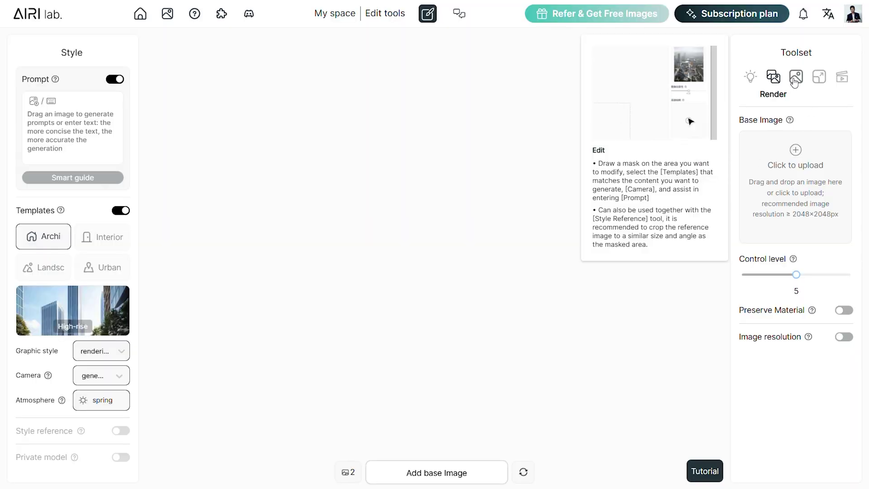
left_click(796, 77)
mouse_move(790, 264)
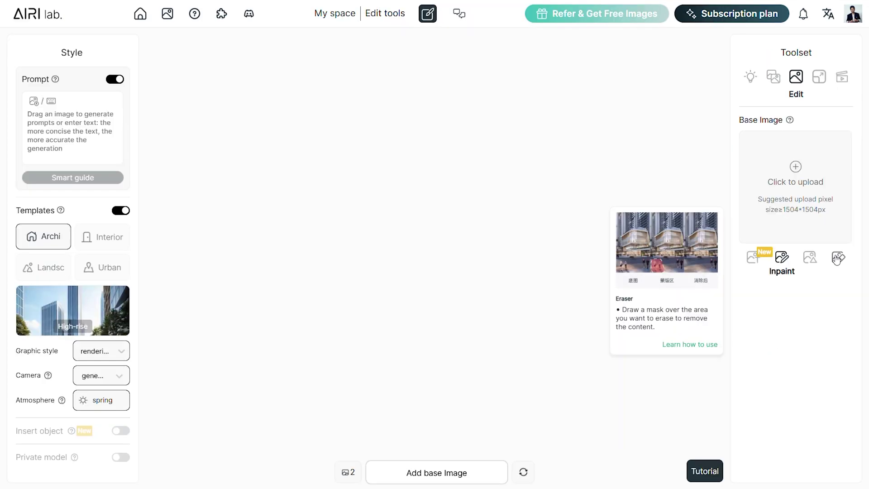
left_click(757, 264)
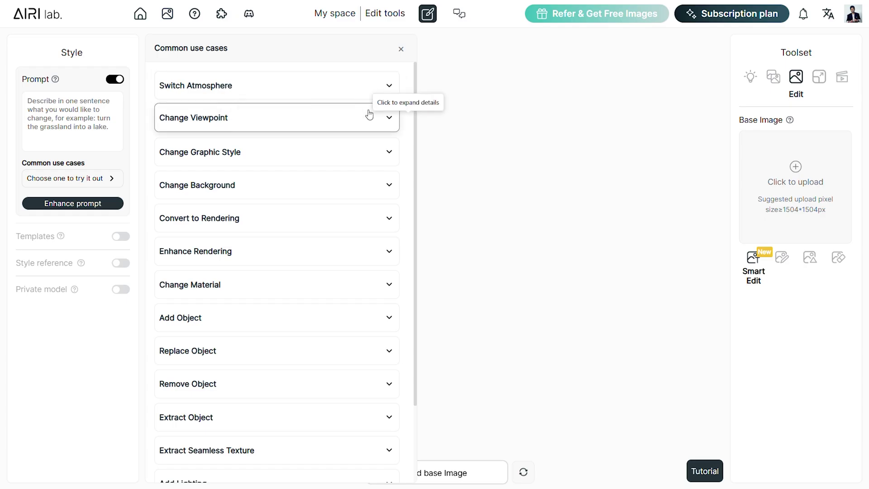
- Examine the Switch Atmosphere, Change Viewpoint, Change Graphic Style, Change Background and Convert to Rendering use case examples
left_click(385, 90)
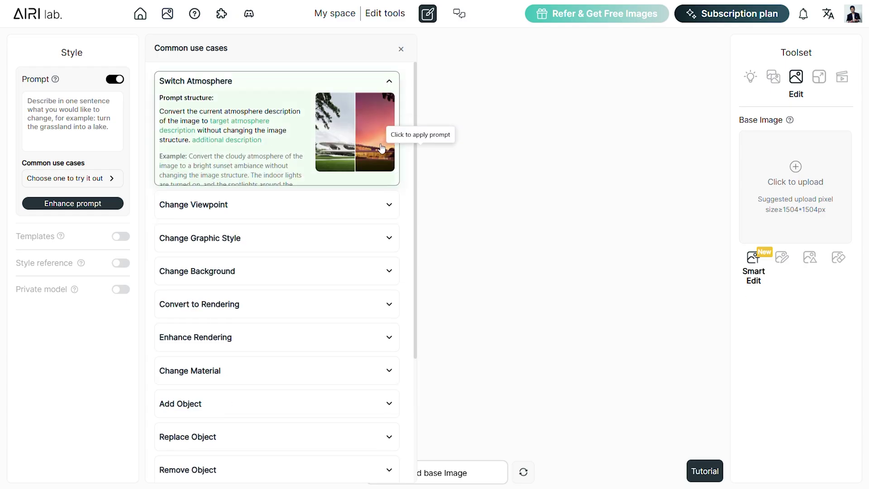
scroll(344, 136, "down", 1)
scroll(344, 135, "up", 1)
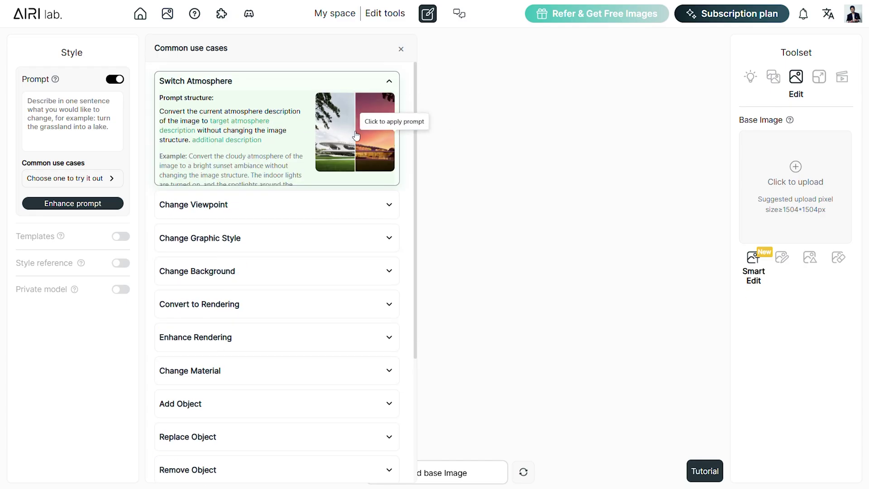
left_click(341, 204)
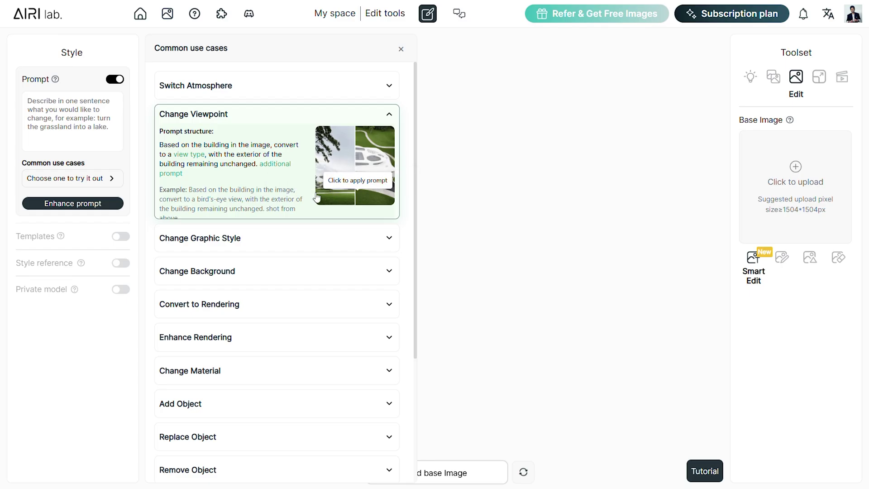
left_click(385, 238)
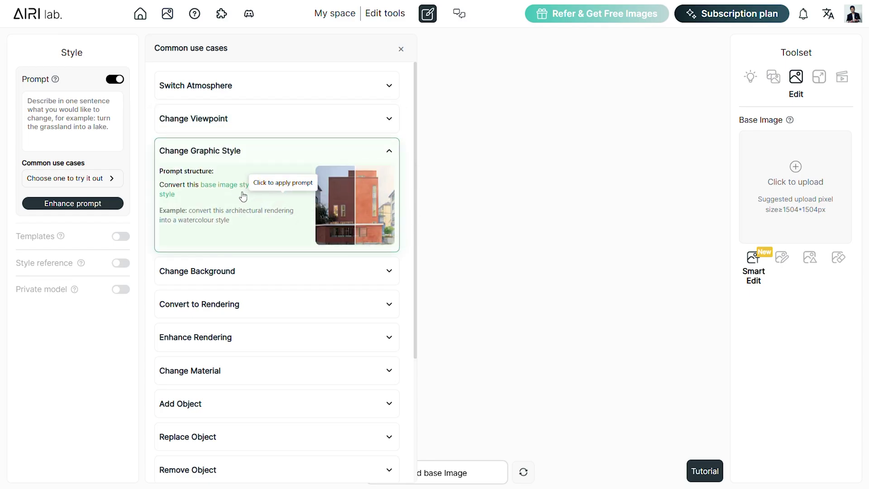
left_click(303, 273)
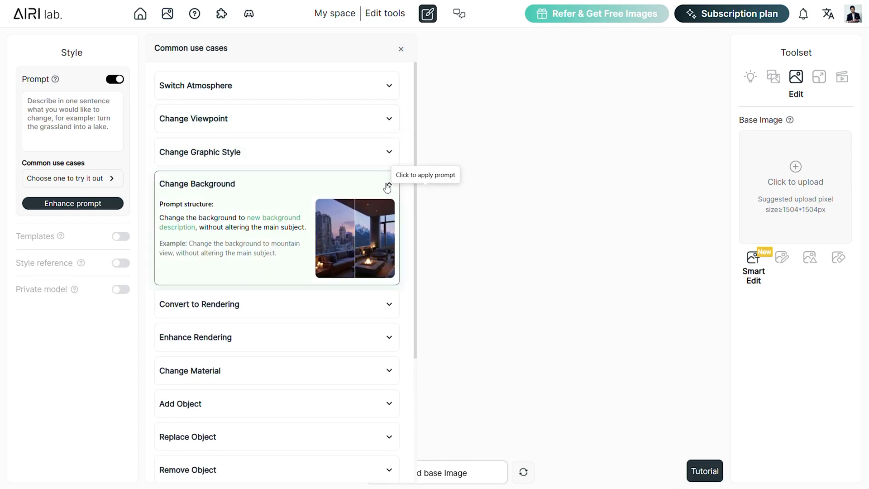
left_click(380, 184)
left_click(351, 224)
- Apply the Enhance Rendering use case to the prompt and reopen the list of common use cases
left_click(302, 252)
left_click(302, 252)
left_click(99, 273)
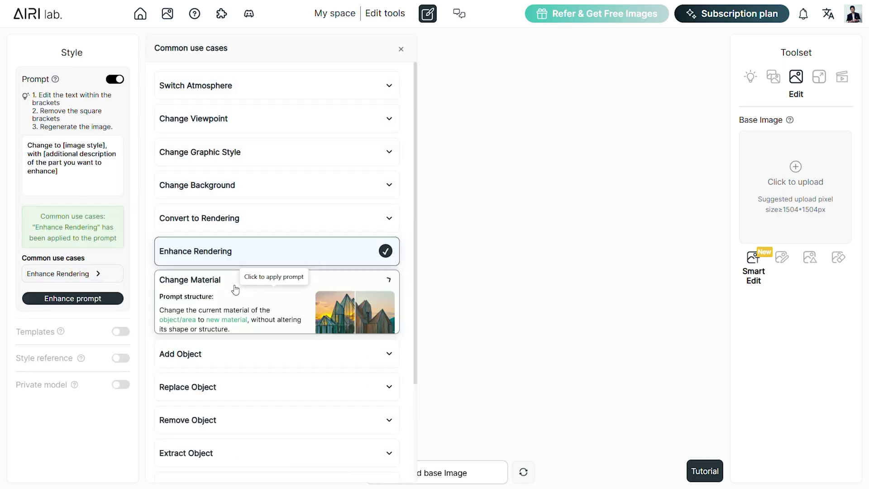
- Examine the Add Object, Replace Object, Remove Object, Extract Object and Extract Seamless Texture use case examples
scroll(238, 280, "down", 1)
left_click(247, 301)
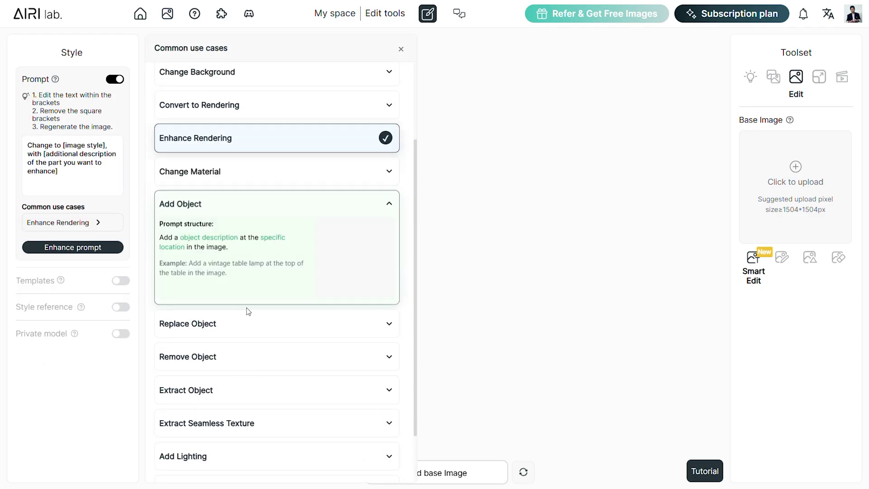
left_click(213, 333)
left_click(242, 366)
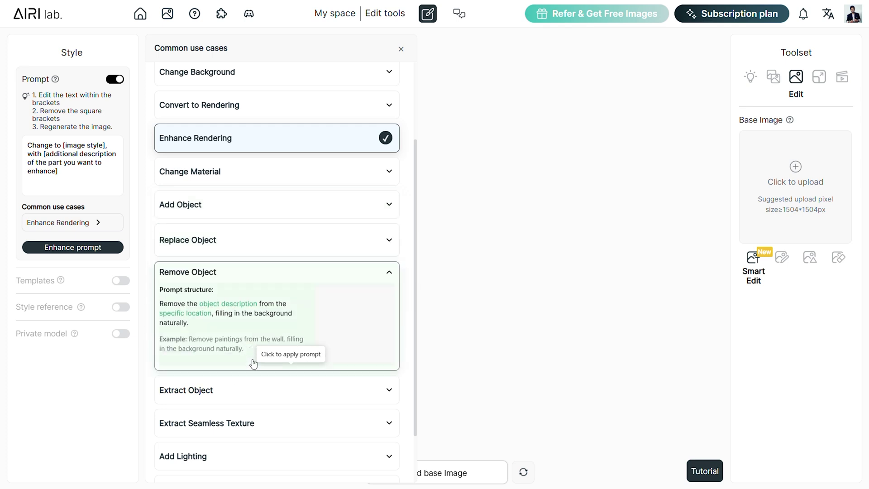
scroll(249, 357, "down", 1)
left_click(247, 338)
scroll(248, 341, "down", 1)
left_click(262, 347)
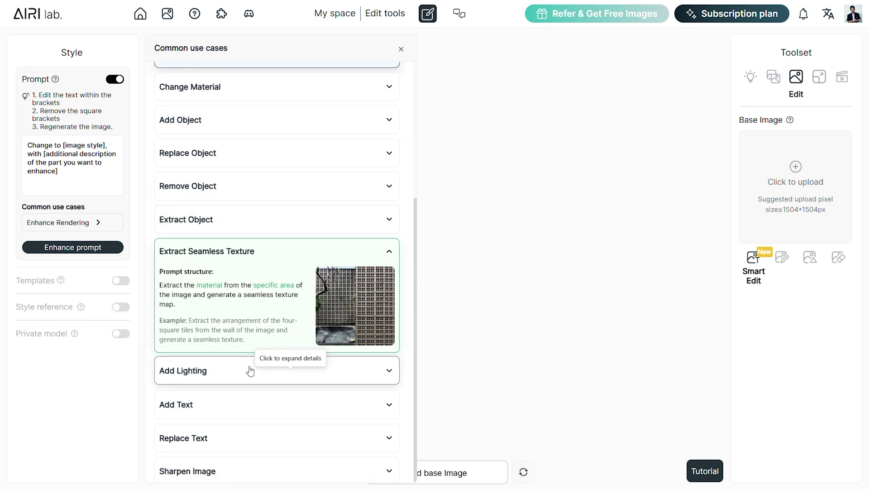
- Apply the Change Viewpoint use case to the Smart Edit prompt
scroll(260, 235, "up", 5)
left_click(272, 118)
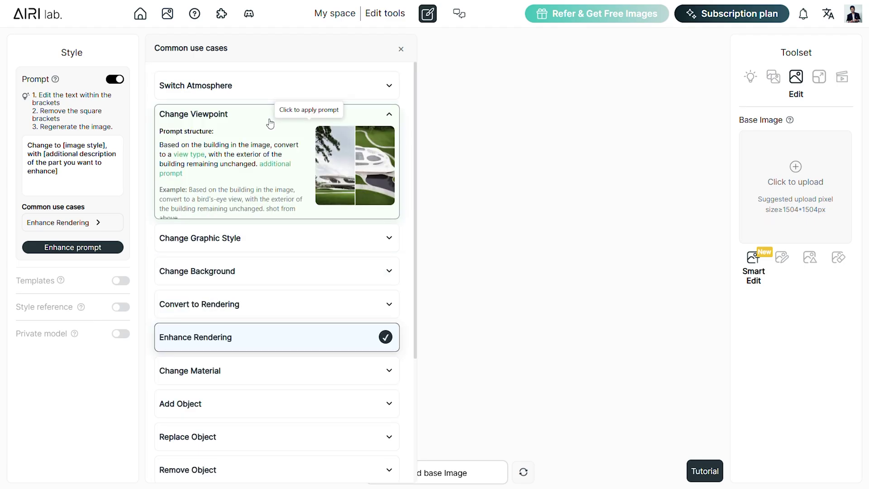
left_click(344, 179)
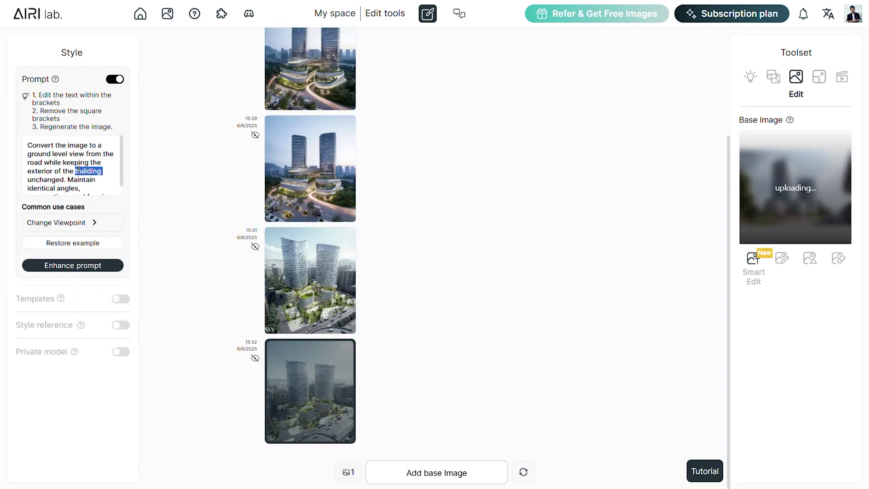
- Replace the ground-level prompt with the Change Viewpoint use case for an aerial view of the towers, and compare the result with the original
key("ctrl+a")
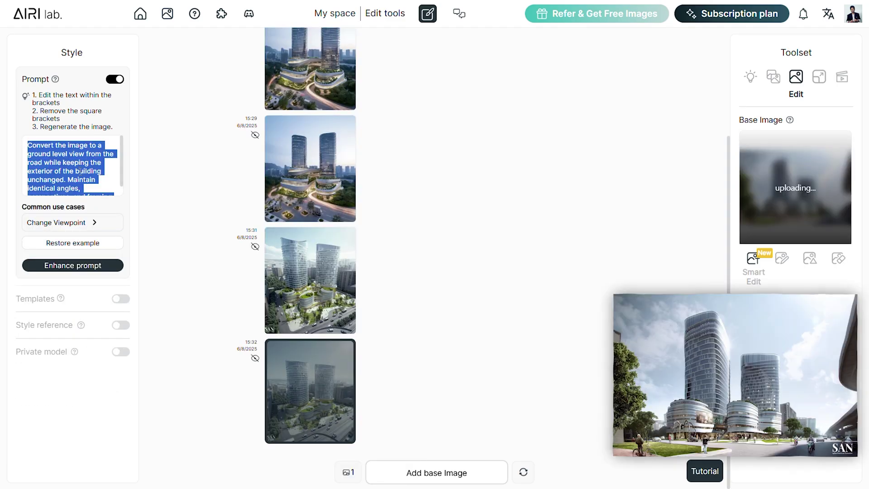
key("BackSpace")
left_click(96, 223)
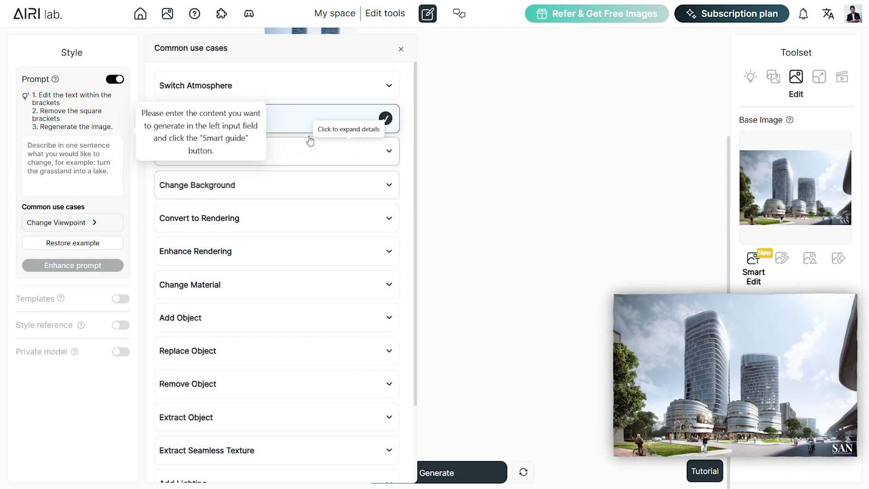
left_click(385, 119)
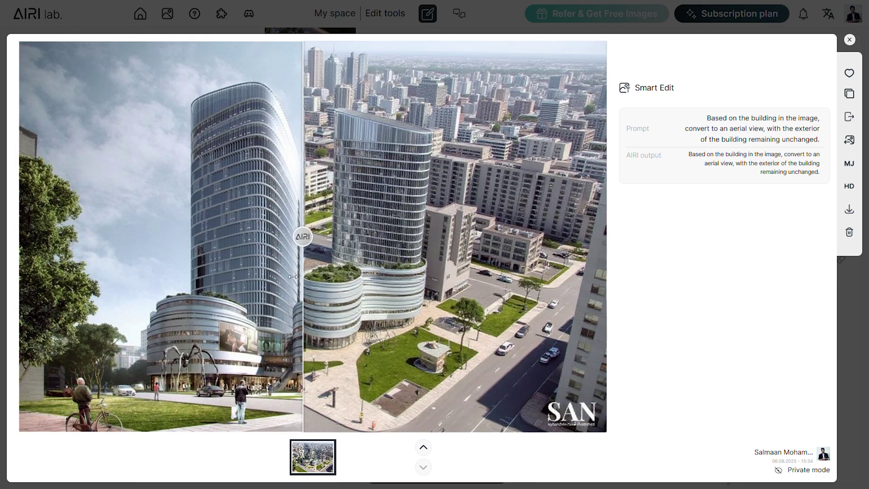
left_click_drag(293, 276, 42, 290)
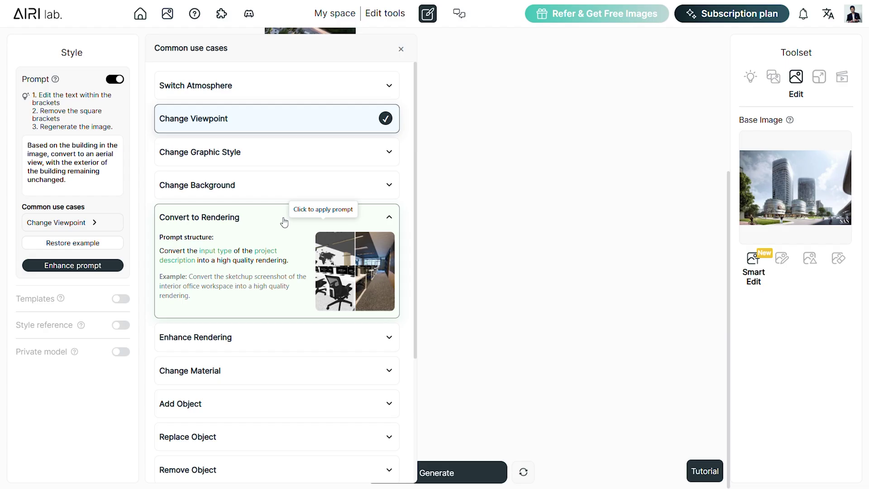
- Apply the Convert to Rendering use case and describe the input as a sketchup model screenshot of the living room interior
left_click(285, 222)
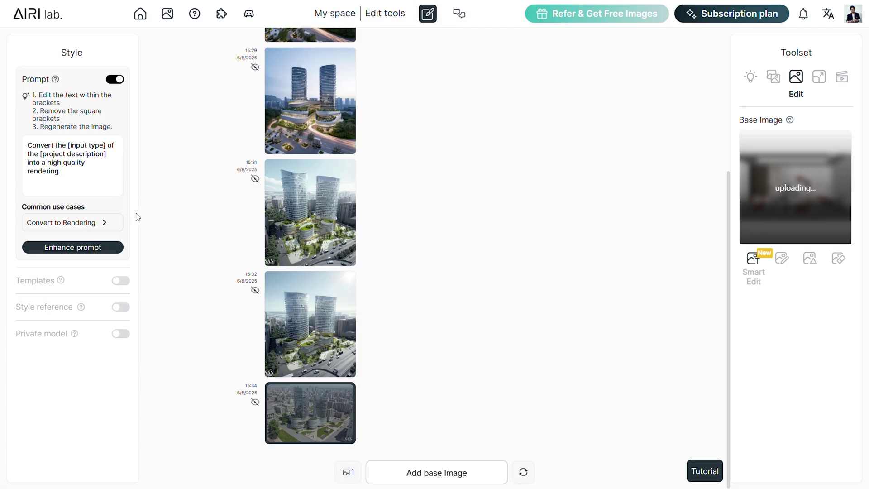
left_click_drag(68, 144, 106, 144)
type("sketchp")
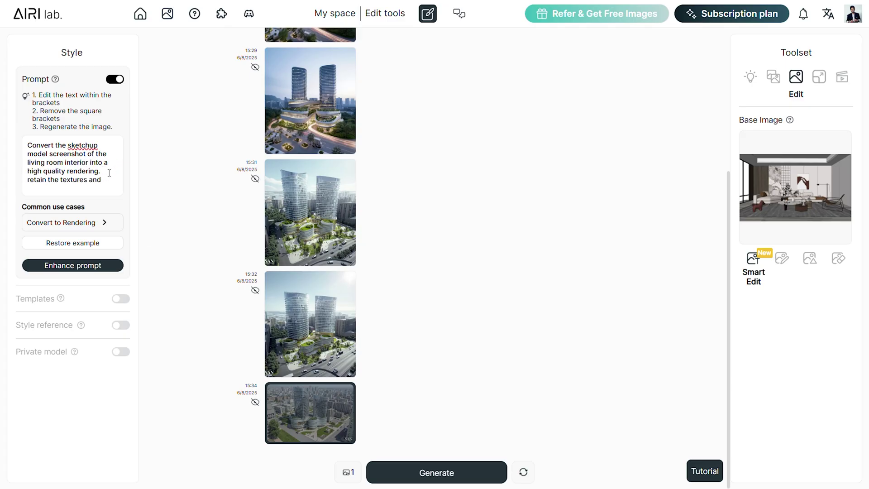
- Extend the prompt with proper lighting and illumination, ceiling lights and floor lamp lights, and compare the living room render with the original
type("bring it to life with proper lighting and illumination. Add ceiling lights and floor")
key("BackSpace")
key("BackSpace")
type("r lam")
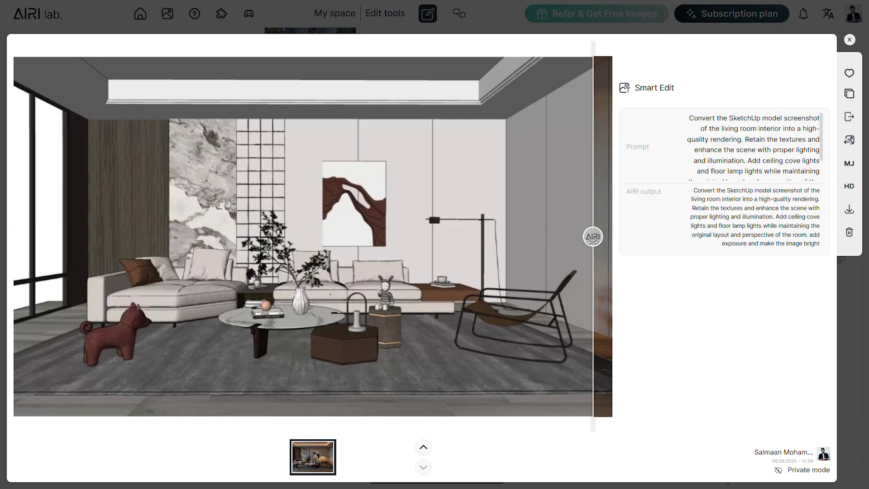
left_click_drag(591, 253, 55, 250)
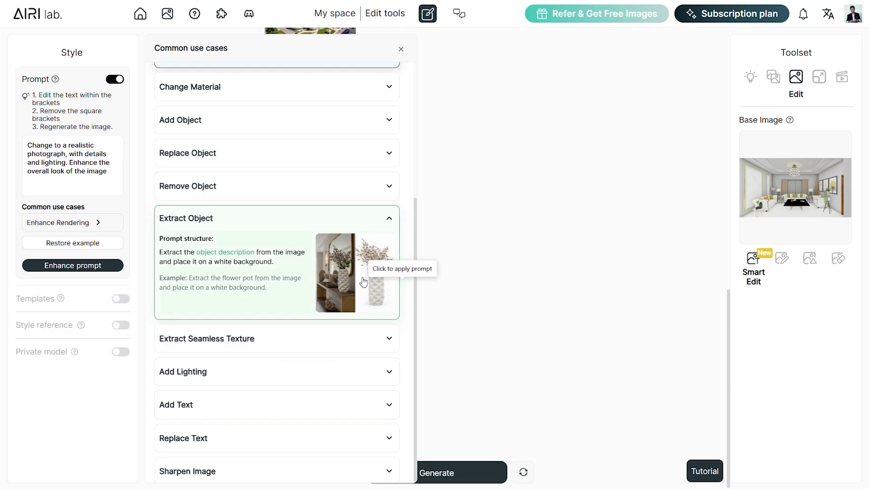
- Apply the Extract Object use case and load the living room picture with the chandelier as the base image
left_click(363, 282)
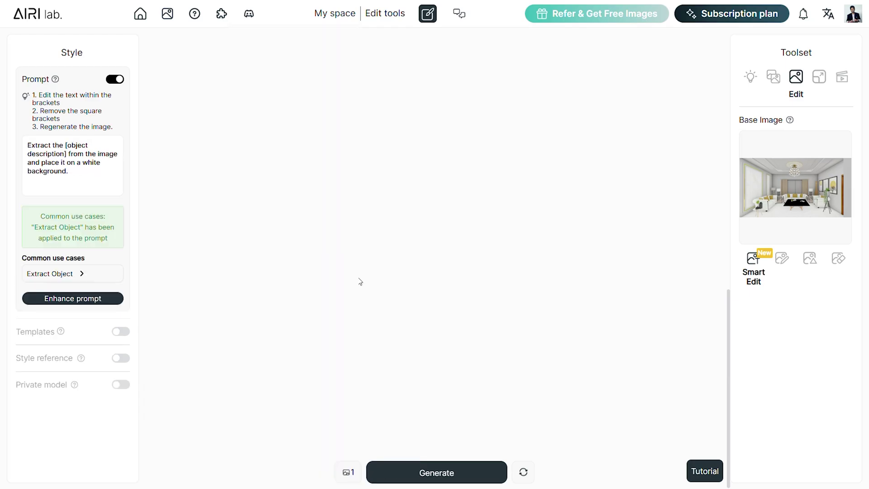
left_click(784, 208)
double_click(219, 143)
- Name the chandelier as the object to extract onto a white background and compare the result with the original image
type("c")
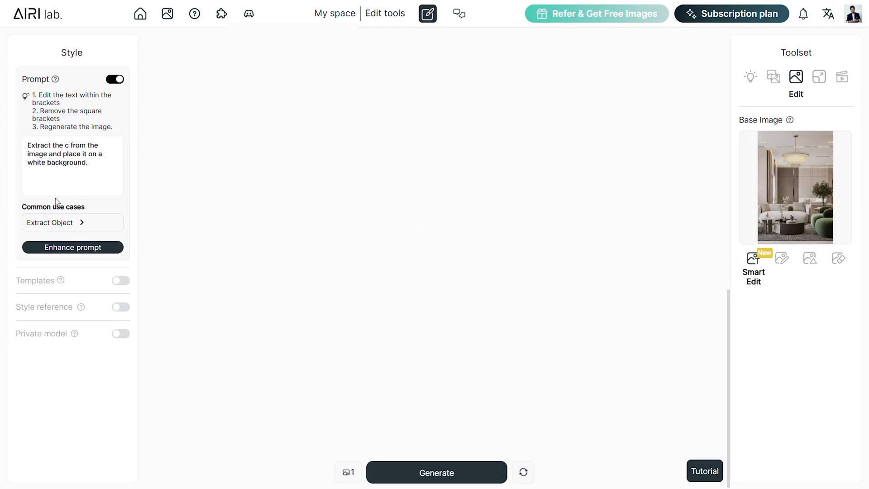
type("handelier")
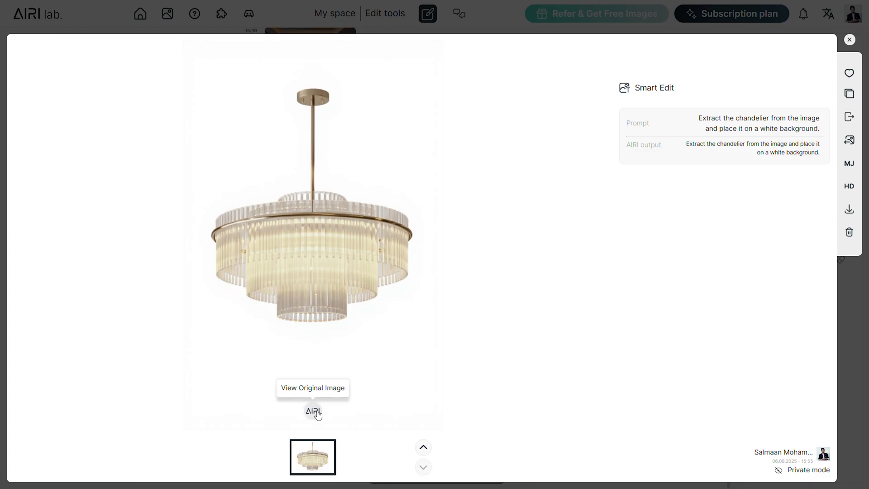
left_click(317, 414)
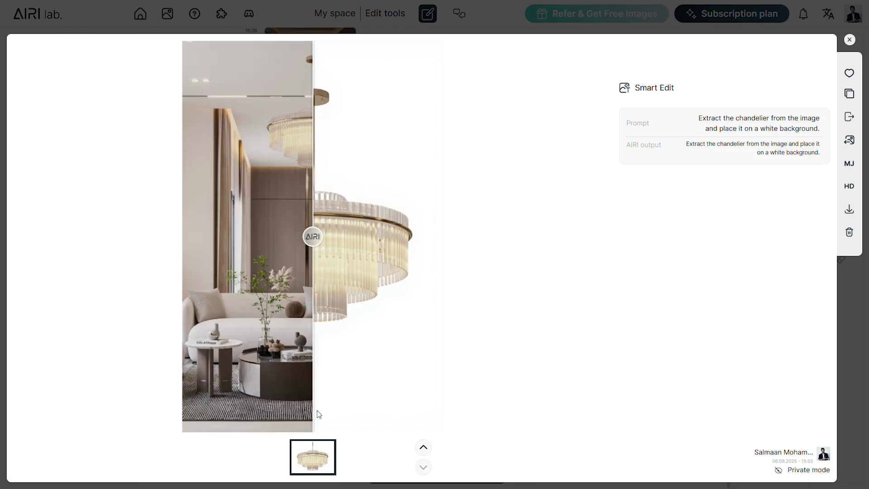
- Compare the extracted chandelier with the original living room image across the full width
left_click_drag(311, 236, 116, 247)
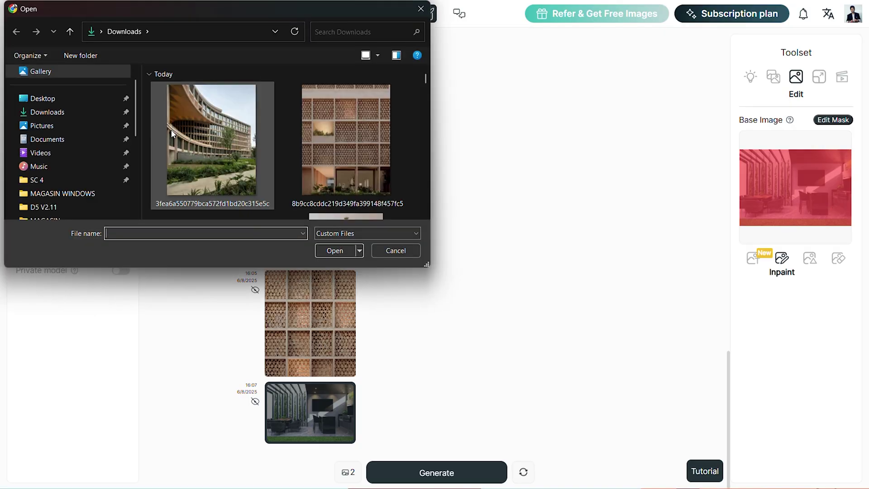
- Load the curved building picture as the Inpaint base image and mask the plants in the foreground beside the path
left_click(189, 120)
double_click(189, 120)
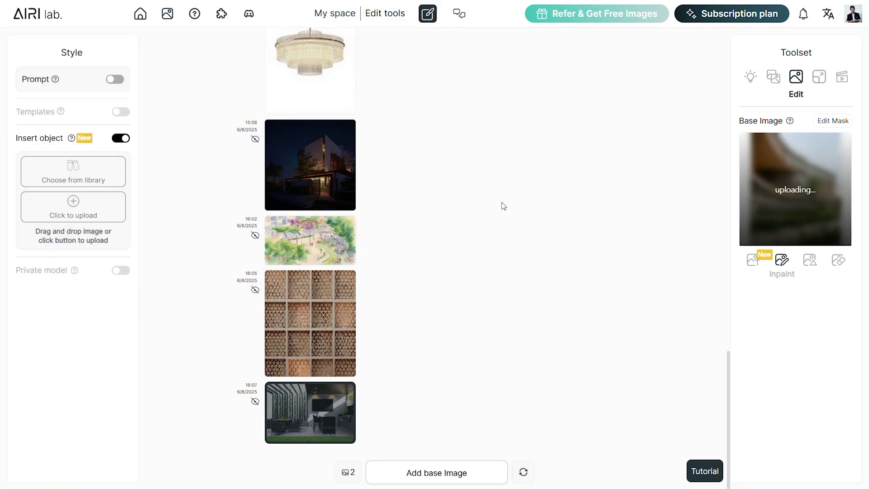
left_click(833, 119)
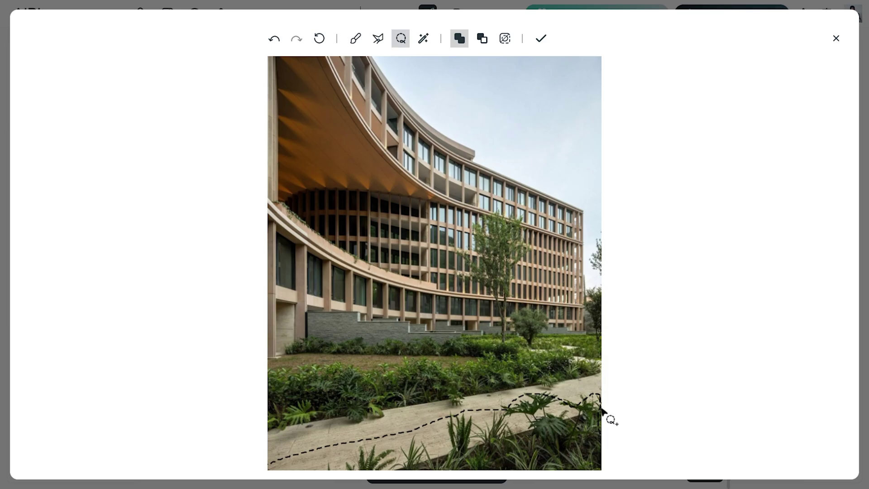
left_click_drag(600, 400, 604, 448)
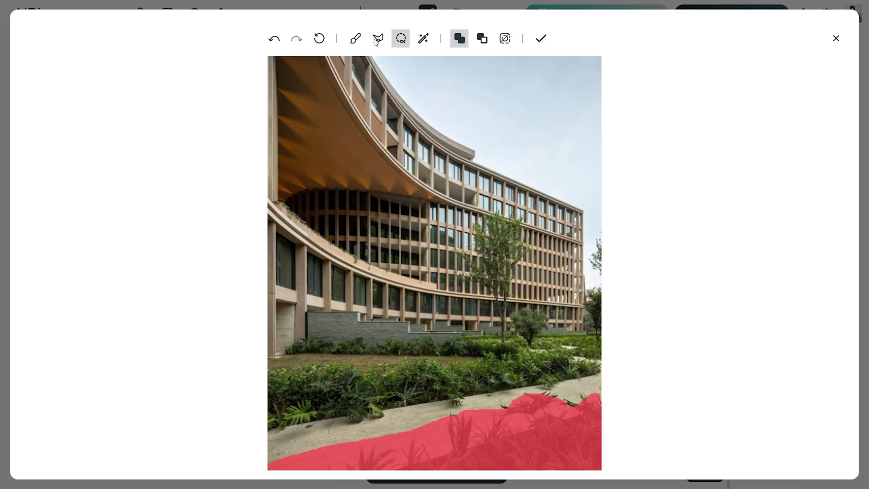
left_click(356, 40)
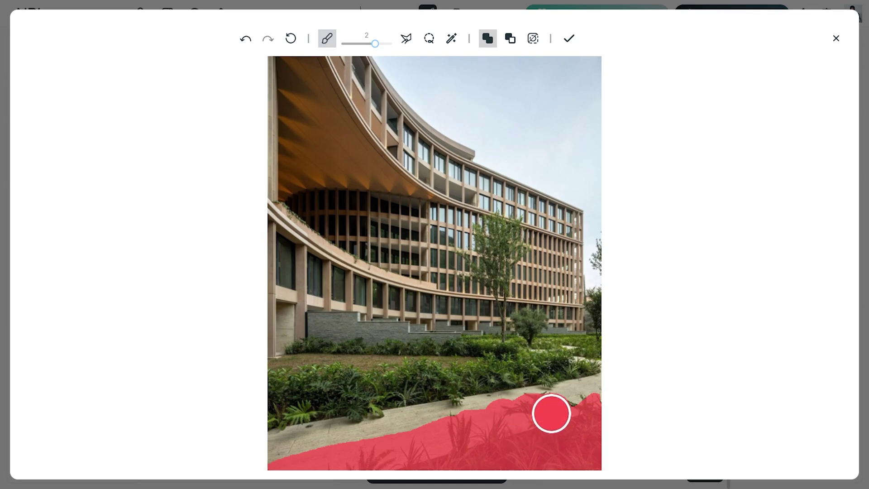
mouse_move(587, 410)
left_mouse_down()
mouse_move(458, 433)
mouse_move(542, 410)
mouse_move(468, 455)
left_mouse_up()
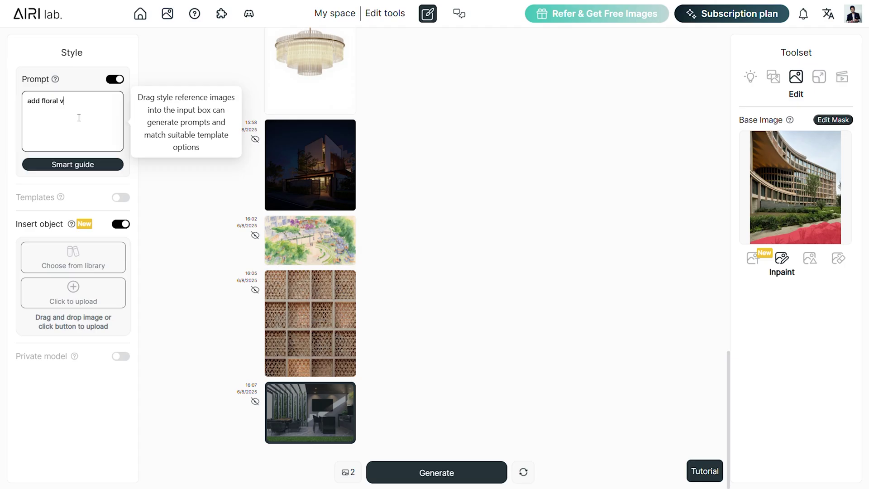
- Enter the prompt "add floral vegetation with different coloured flowers in the foreground" and refine it with Smart guide
right_click(75, 104)
left_click(105, 114)
type("lowers in the foreground")
right_click(80, 110)
left_click(82, 165)
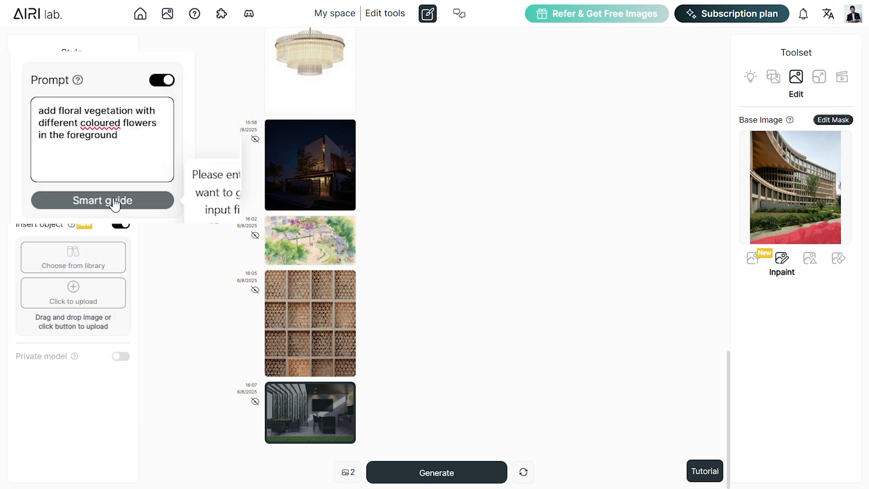
left_click(115, 204)
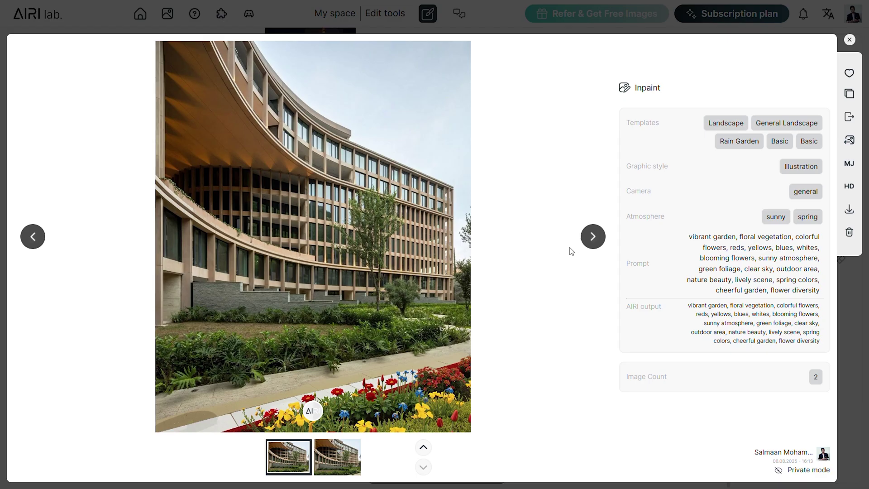
- Compare both flower inpaint variants of the curved building with the original image
left_click(312, 411)
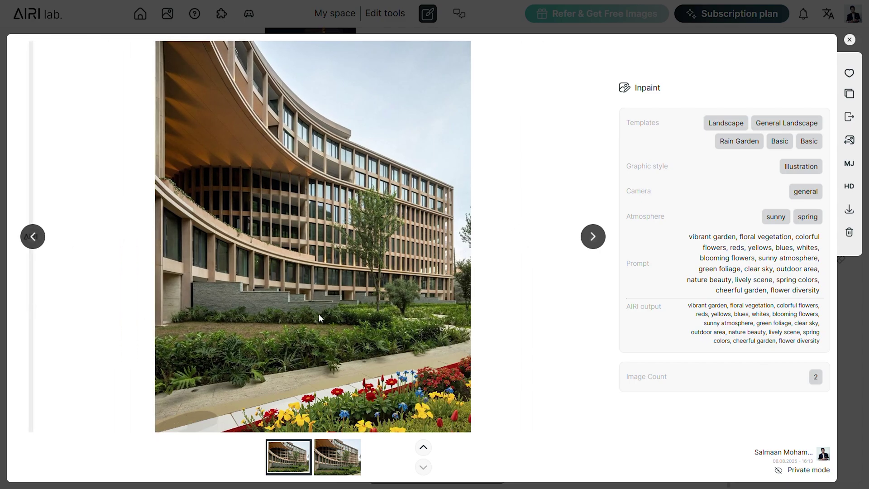
left_click(597, 244)
left_click(320, 413)
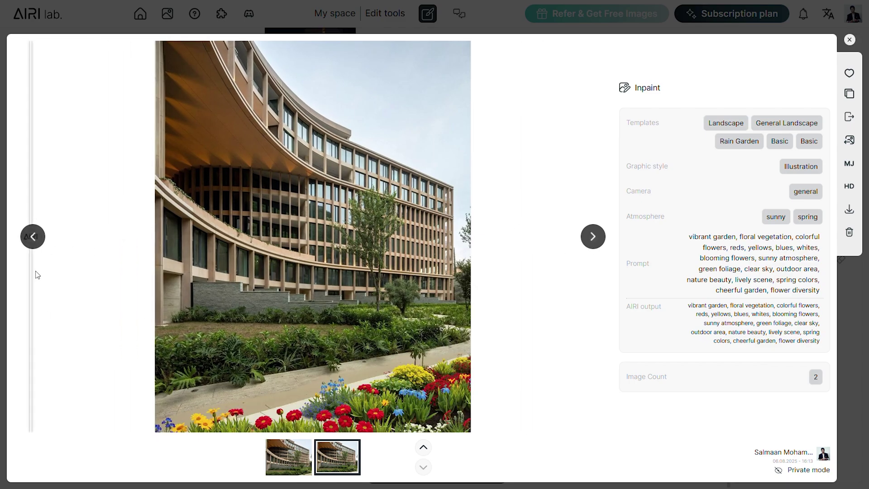
key("Escape")
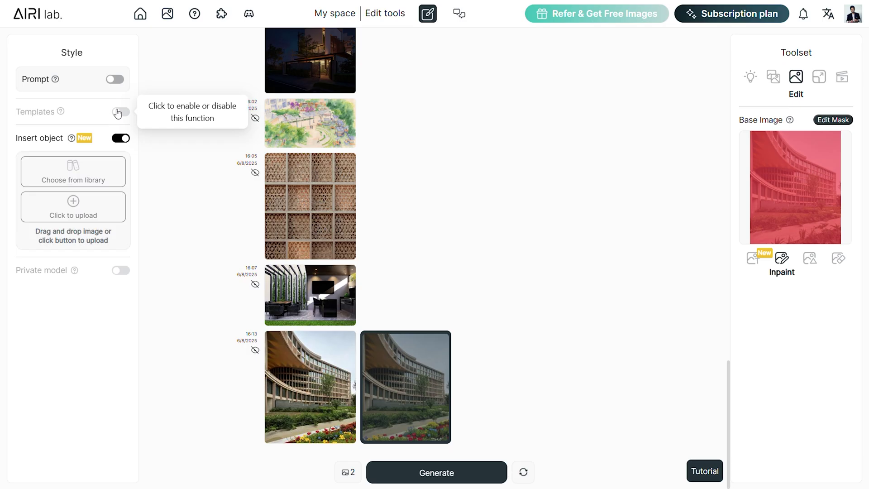
- Insert the man walking a dog from the object library into the curved building image and compare the variants with the original
left_click(73, 208)
left_click(373, 251)
left_click(73, 171)
scroll(271, 231, "down", 3)
scroll(272, 231, "down", 7)
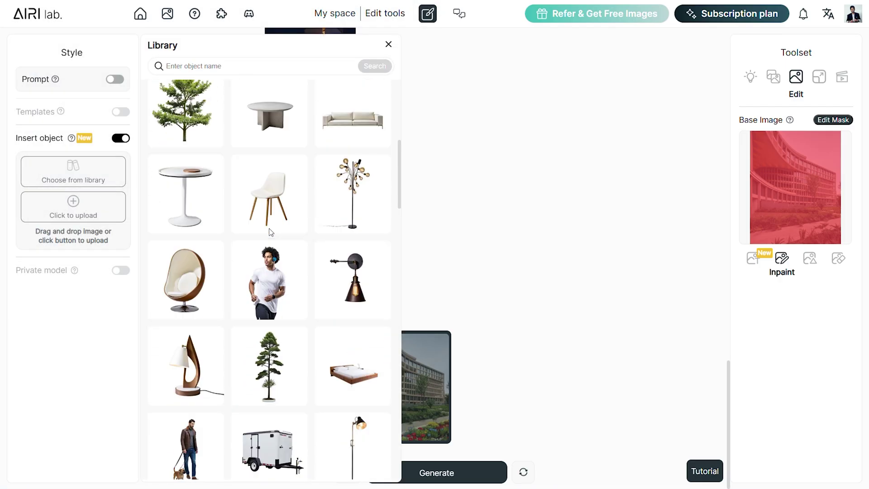
left_click(189, 276)
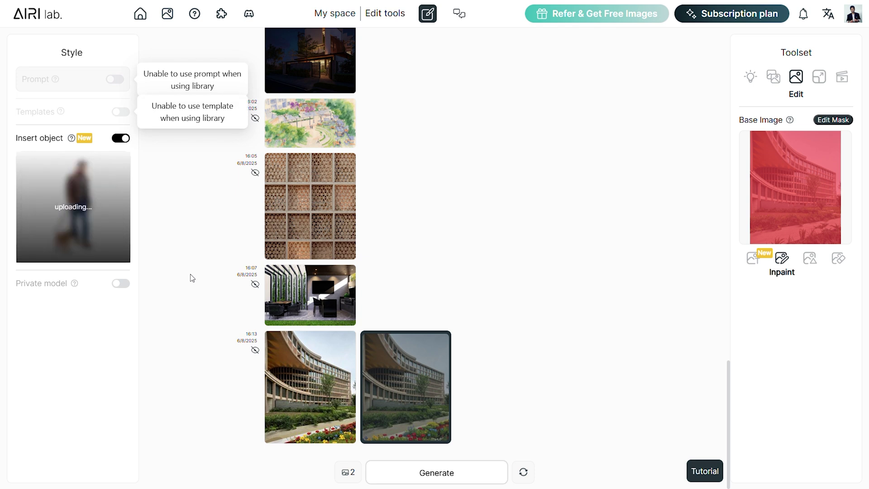
left_click_drag(413, 310, 440, 309)
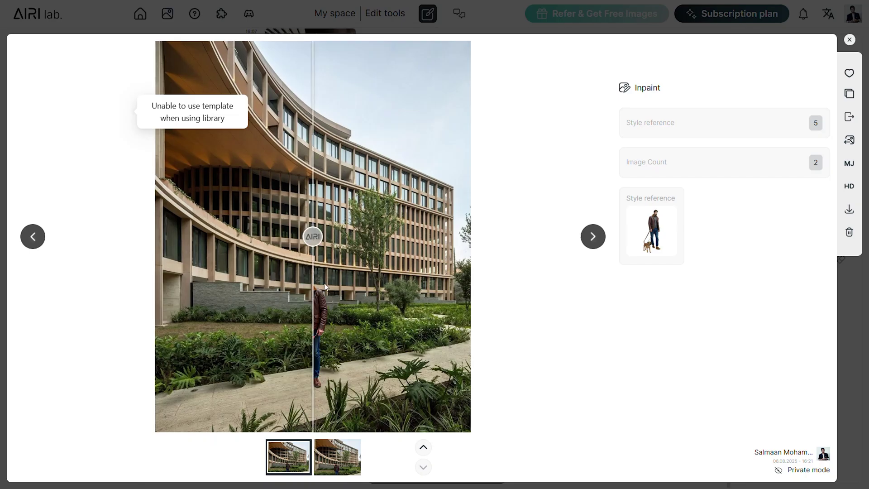
left_click_drag(313, 236, 106, 192)
left_click(337, 457)
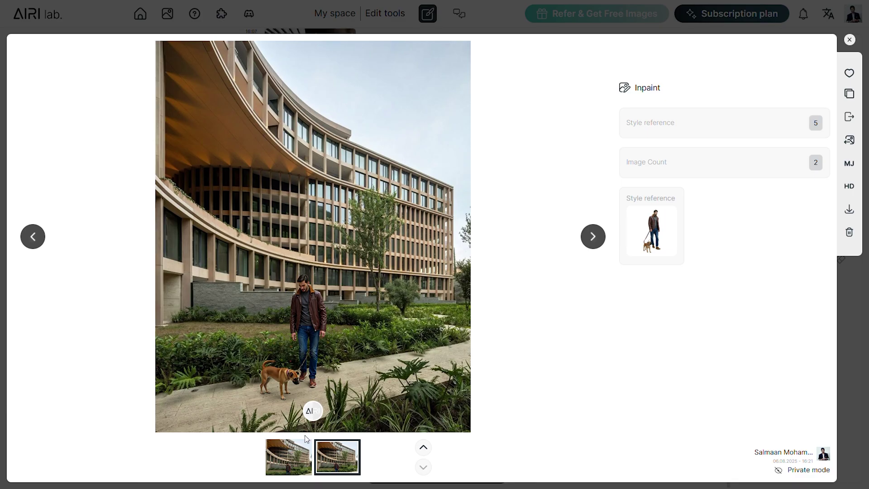
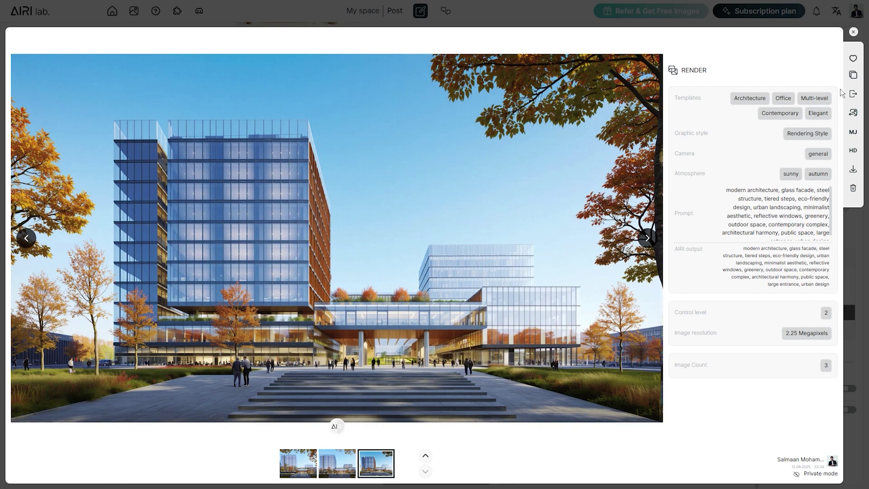
- Send the autumn office render to Control inpaint and mask the whole building complex with a polygon outline
left_click(854, 96)
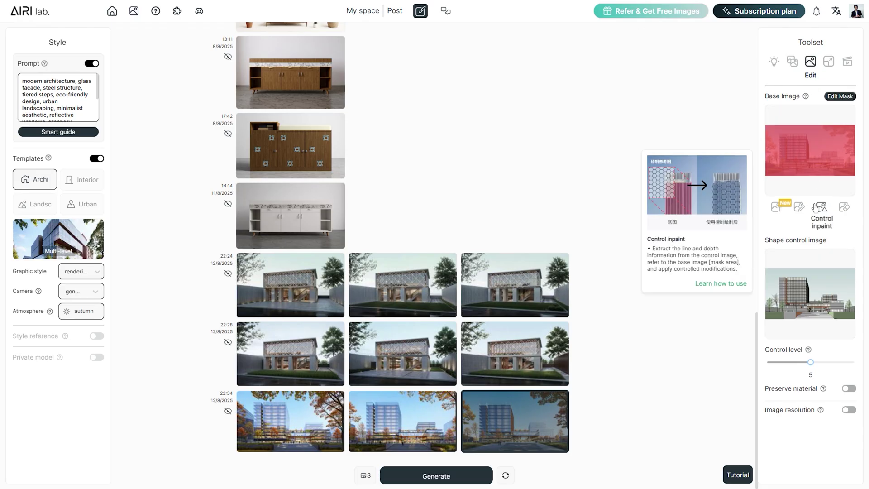
left_click(841, 96)
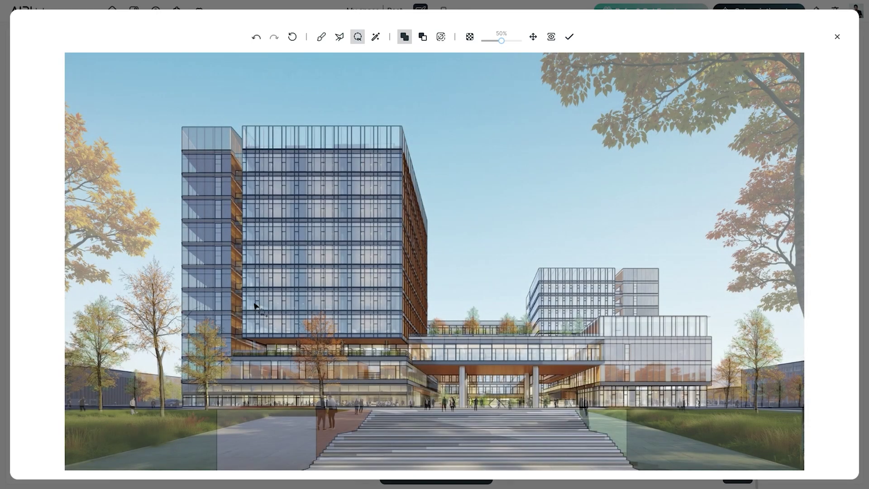
left_click(340, 37)
left_click(243, 126)
left_click(402, 126)
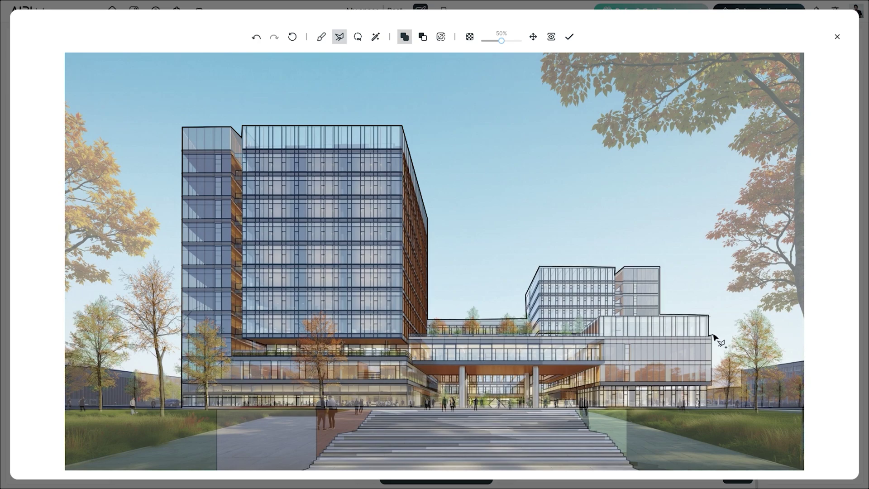
double_click(708, 410)
left_click(506, 41)
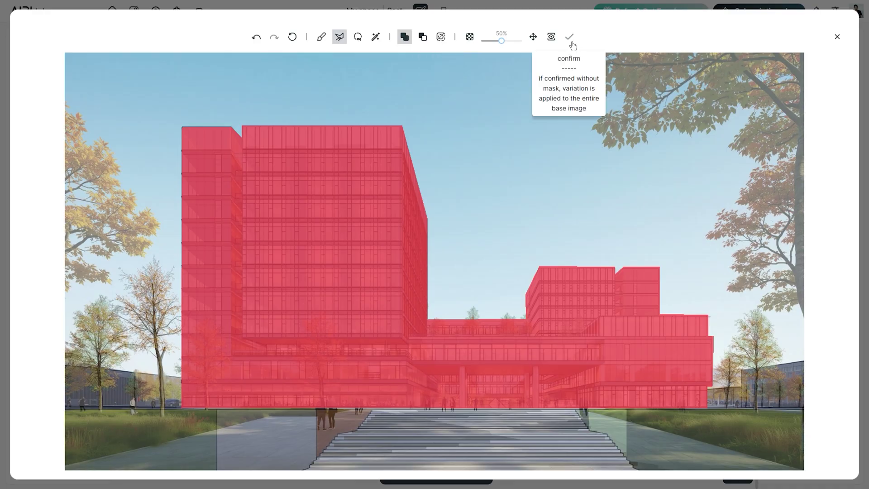
left_click(569, 36)
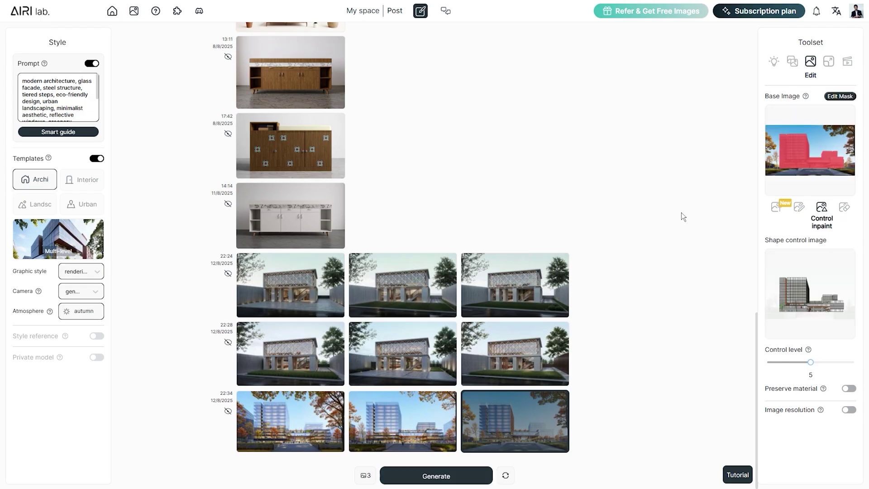
- Set the control level to 9 and enable Preserve material for the office inpaint
left_click_drag(811, 362, 850, 369)
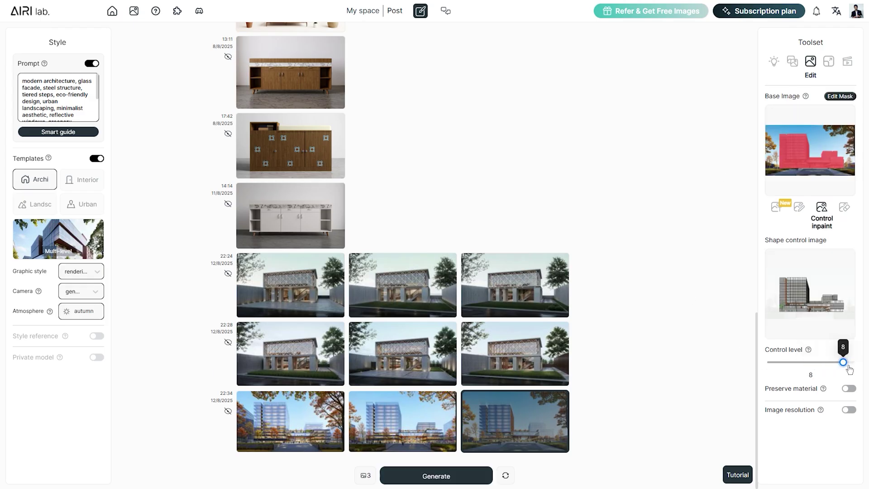
left_click(848, 390)
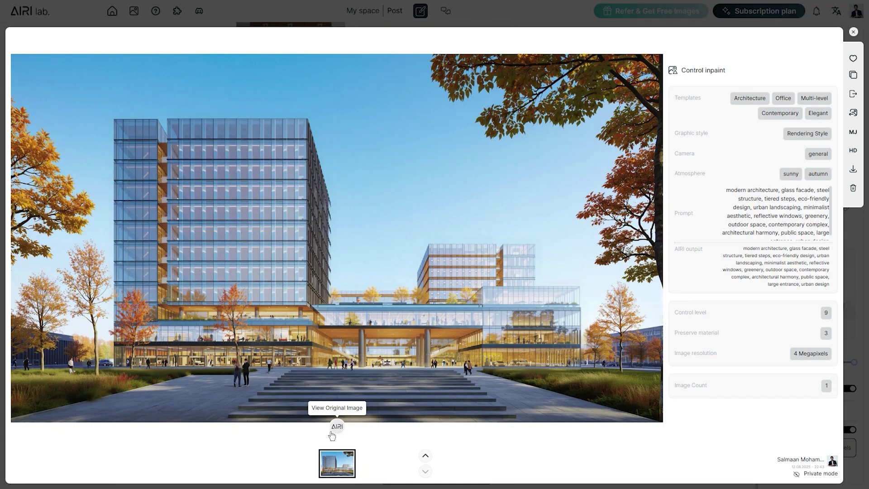
- Compare the inpainted office with the original render and examine its facade, windows and entrance details up close
left_click(333, 423)
left_click_drag(338, 238, 14, 263)
scroll(404, 281, "up", 5)
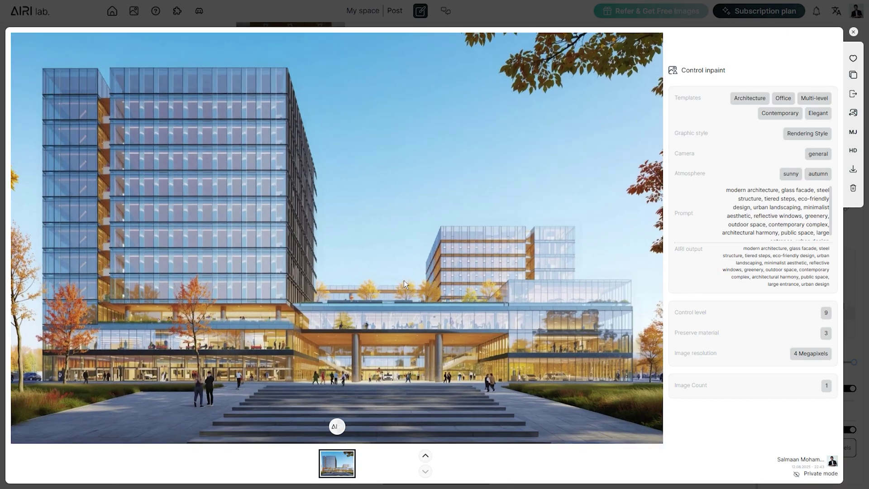
scroll(235, 267, "down", 5)
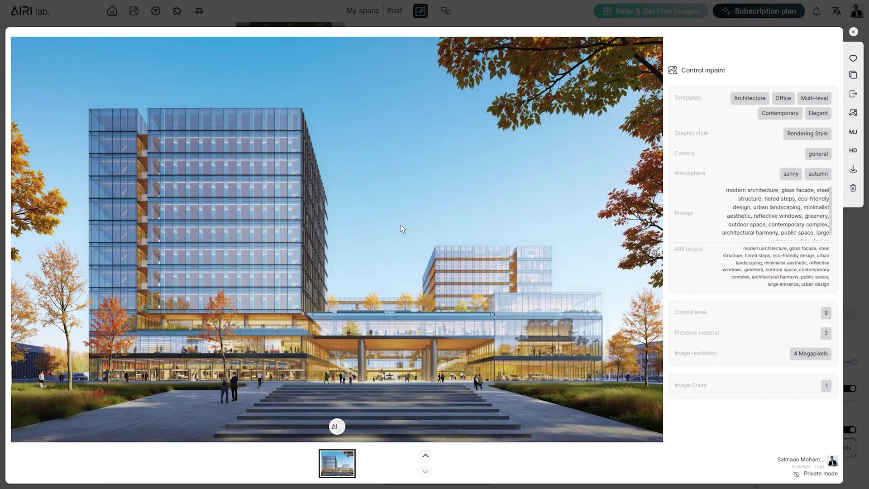
scroll(534, 230, "up", 4)
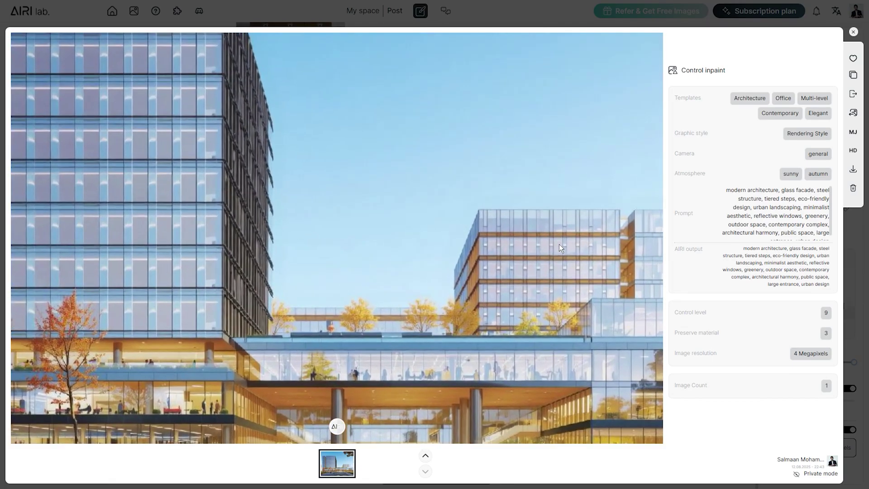
scroll(564, 247, "down", 5)
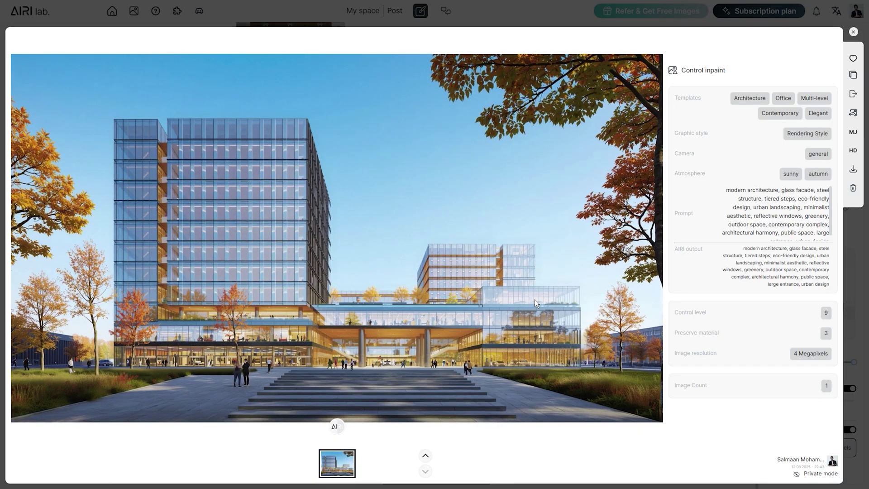
key("Escape")
- Load the new office render as the base image and mask the shape of the control tree placed on the lawn beside the tower
left_click_drag(290, 421, 806, 147)
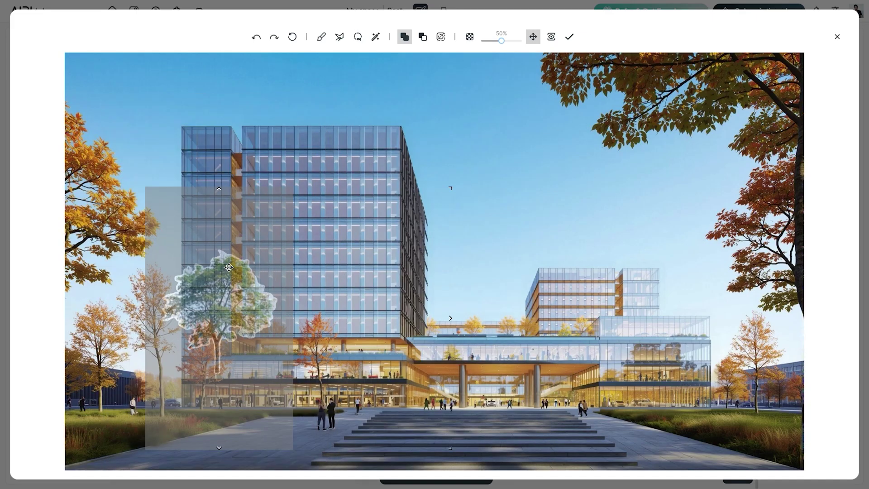
left_click_drag(228, 267, 158, 258)
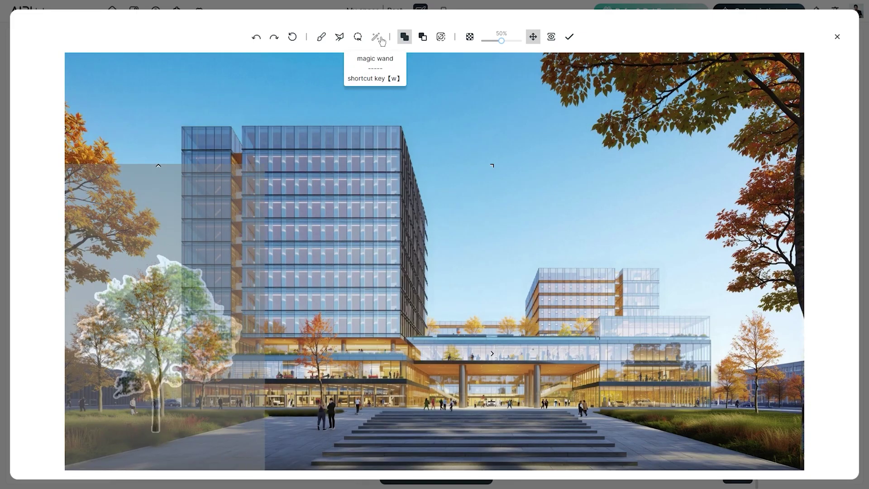
left_click(380, 39)
left_click(219, 242)
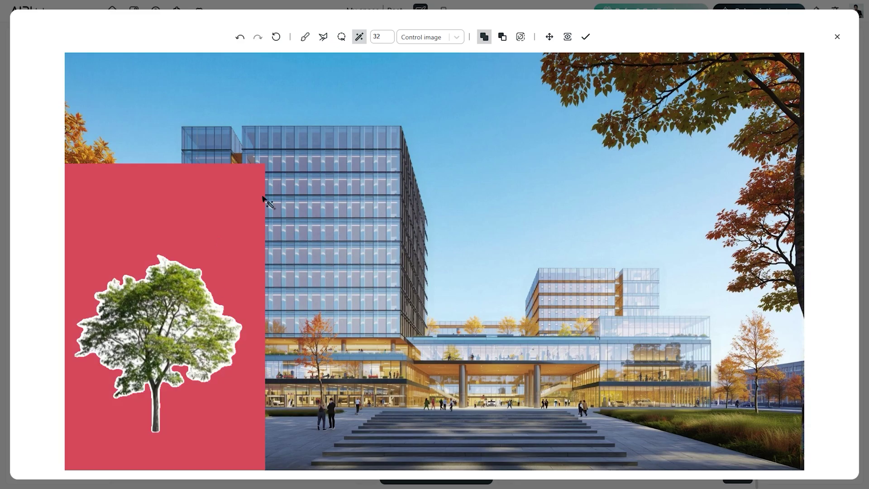
left_click(324, 37)
left_click(586, 37)
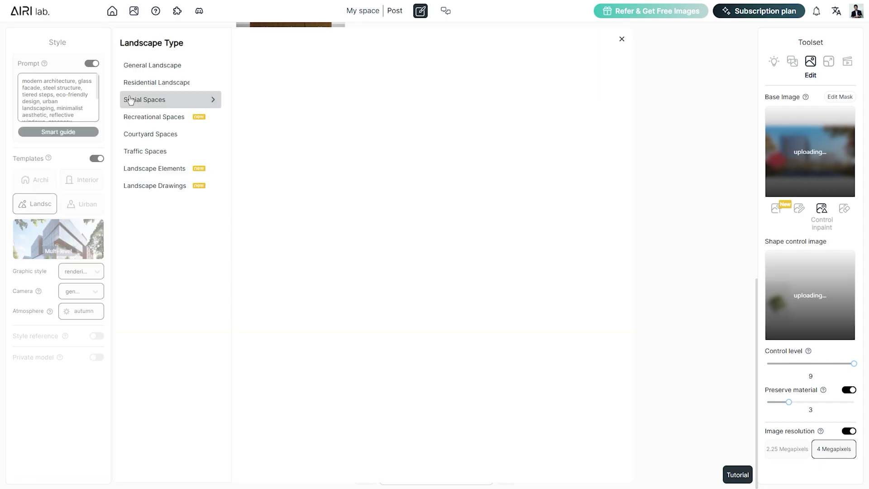
- Apply the Trees template from the Landscape Elements type and open the latest office image
mouse_move(196, 170)
mouse_move(258, 135)
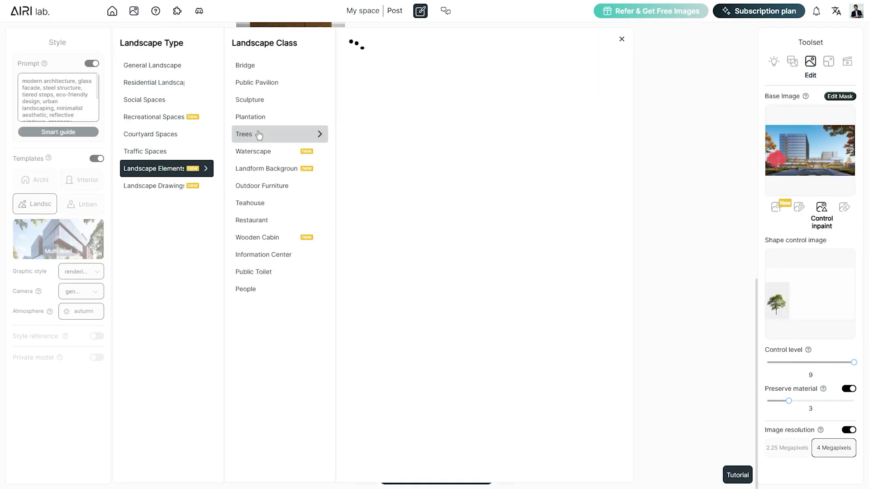
left_click(435, 142)
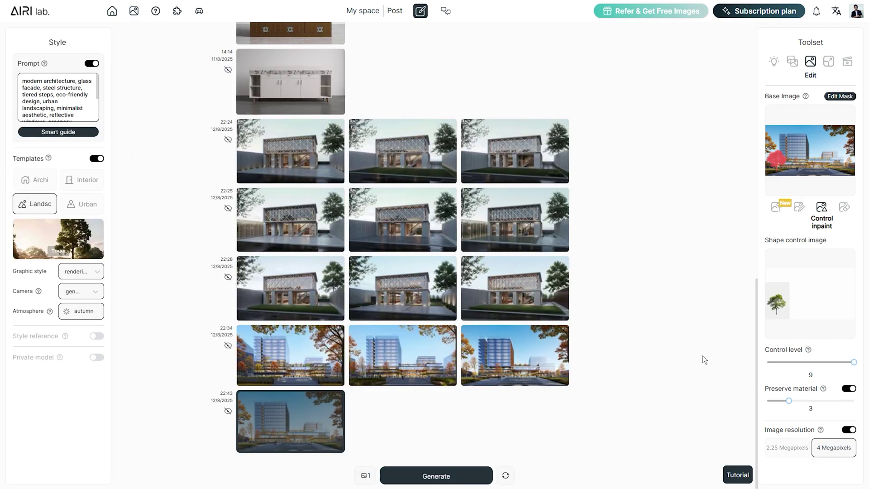
left_click(290, 421)
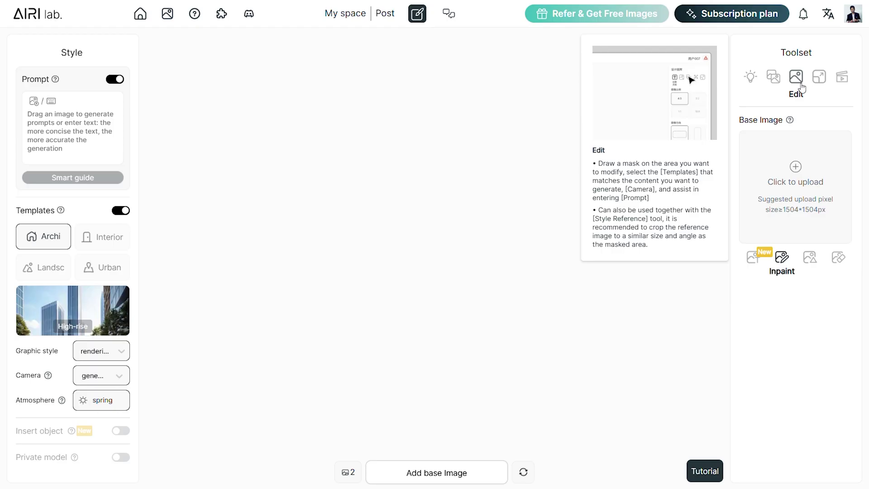
- Open the Postproc toolset and look through its Extend, Upscale and Atmosphere swift tools
left_click(819, 78)
mouse_move(760, 265)
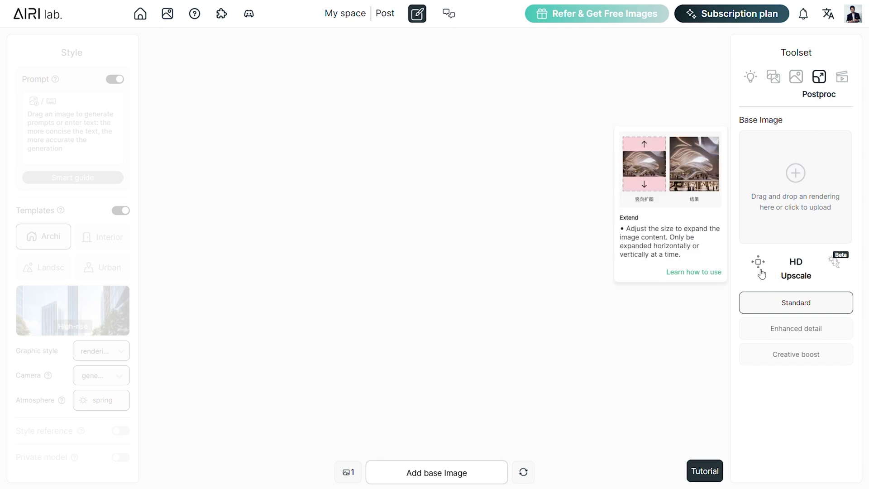
left_click(733, 274)
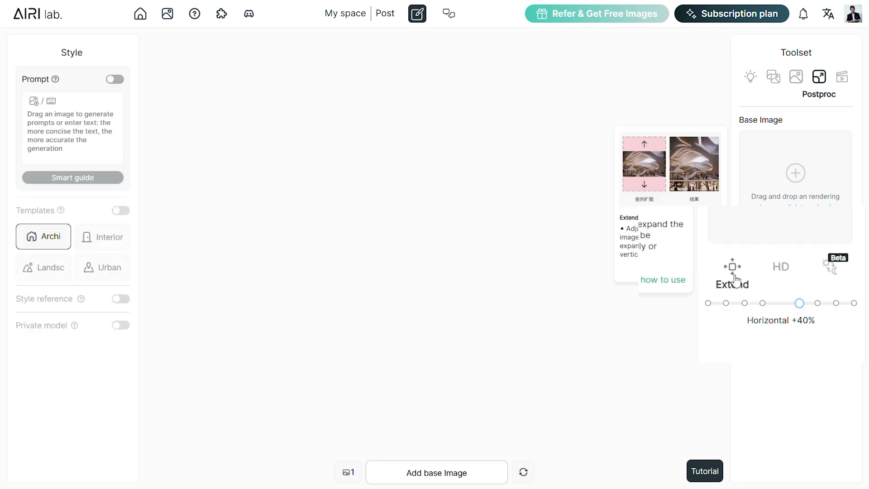
left_click(780, 276)
left_click(831, 283)
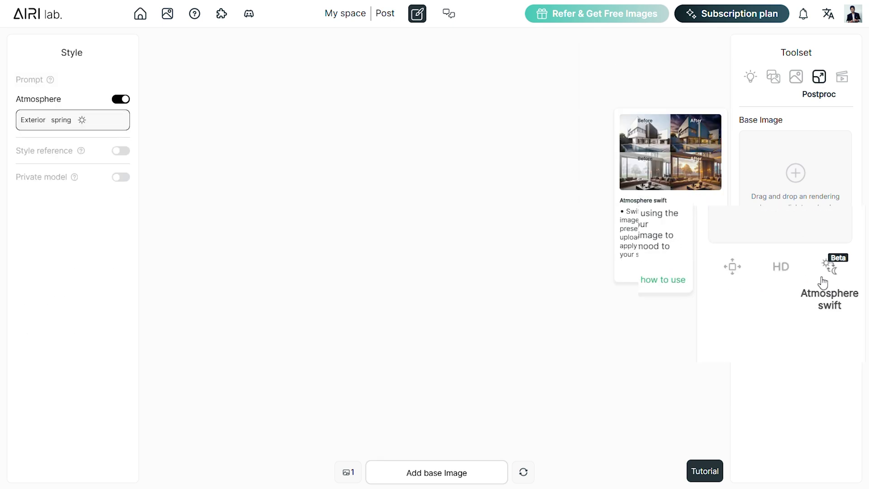
- Extend the courtyard image vertically by 60% and compare the generated result with the original
left_click(729, 272)
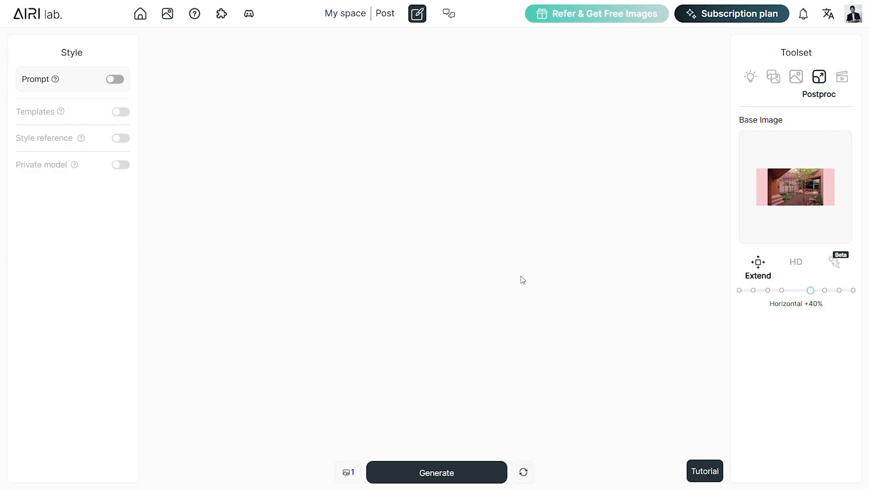
left_click_drag(811, 289, 768, 292)
left_click(462, 471)
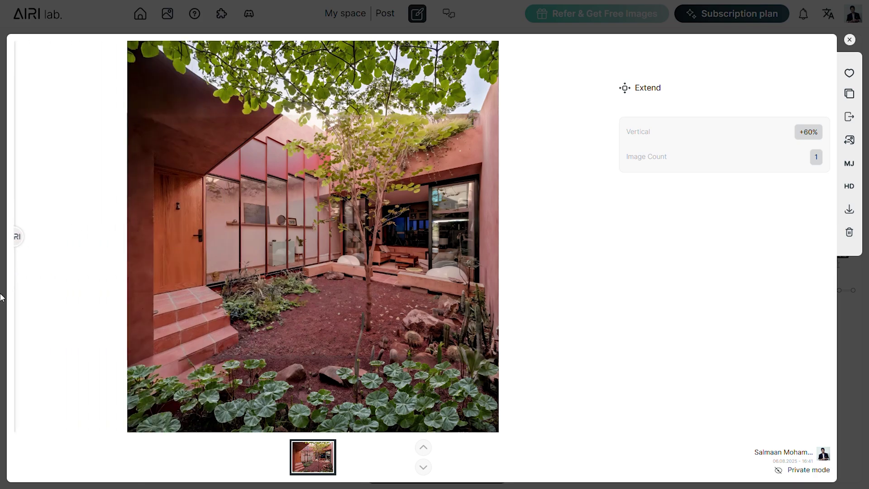
left_click_drag(1, 299, 94, 332)
left_click(512, 132)
- Load the street facade with the double wooden door as the base image and upscale it with Creative boost
mouse_move(798, 273)
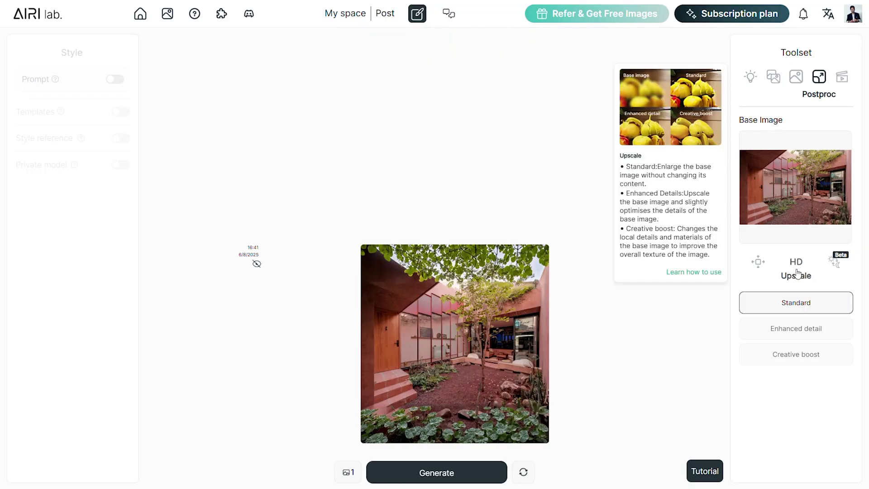
left_click(806, 334)
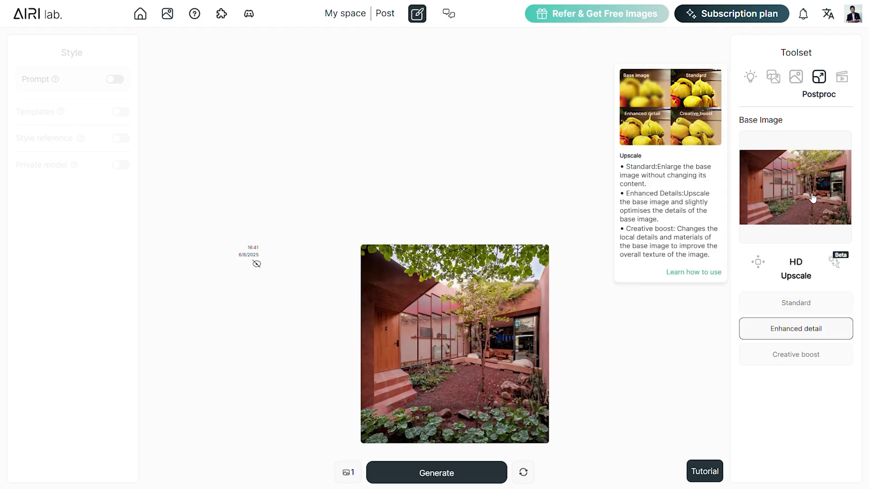
left_click(796, 191)
double_click(213, 155)
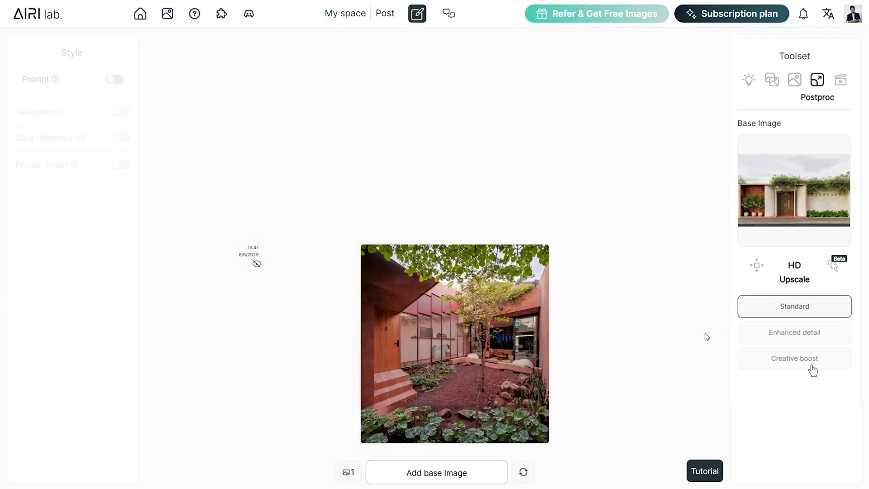
left_click(808, 367)
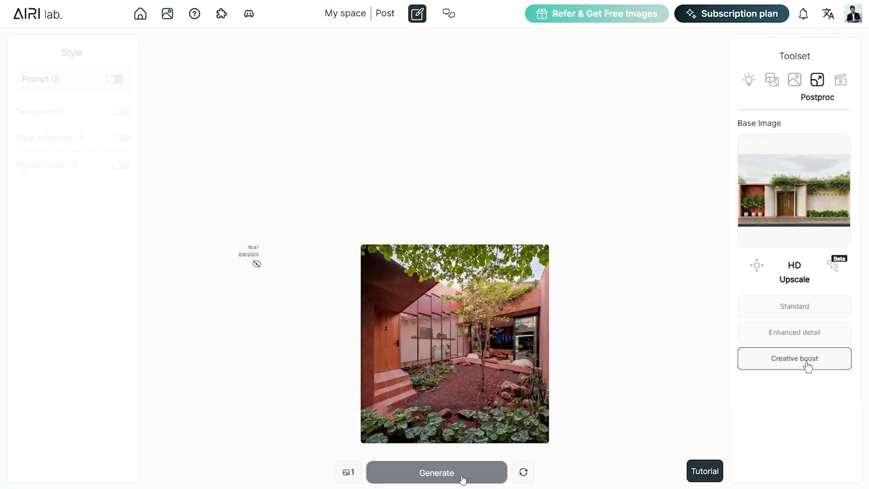
left_click(463, 476)
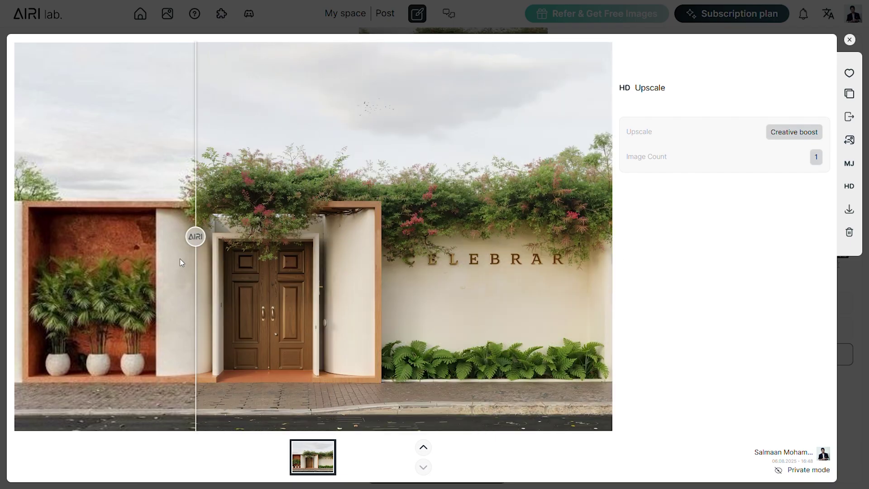
- Compare the upscaled facade with its original up close around the door, the flowering foliage and the wall lettering
scroll(504, 352, "up", 3)
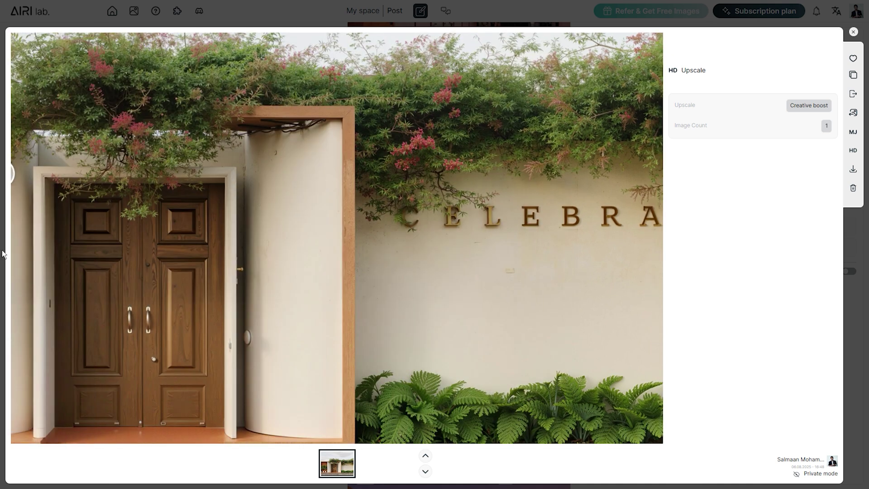
scroll(50, 243, "up", 2)
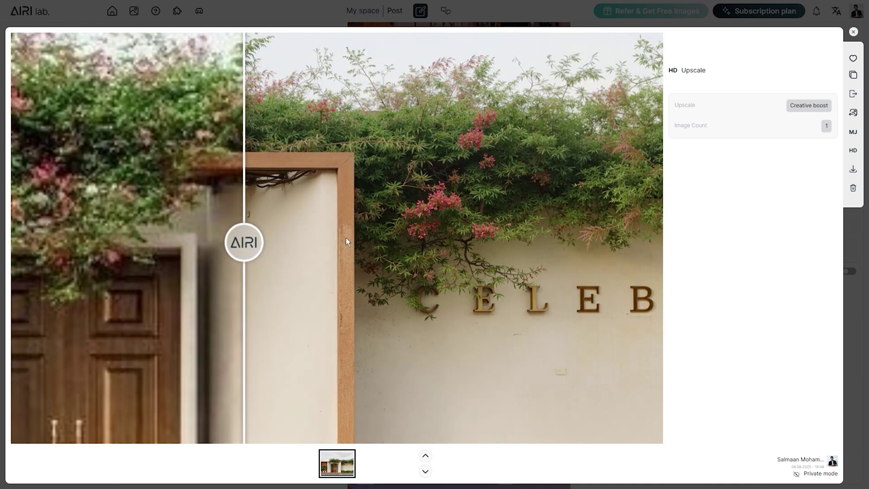
scroll(271, 271, "up", 1)
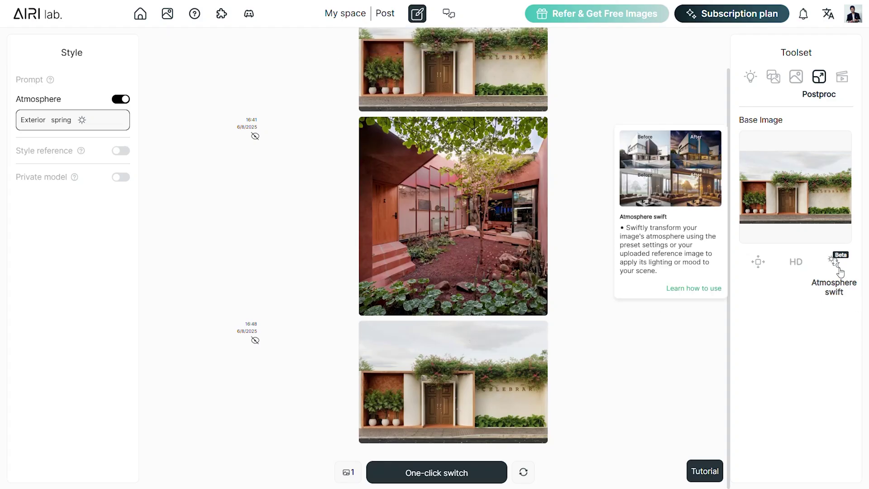
- Switch the house image to the Exterior evening autumn mood with Atmosphere swift and compare it with the original
left_click(834, 259)
double_click(243, 130)
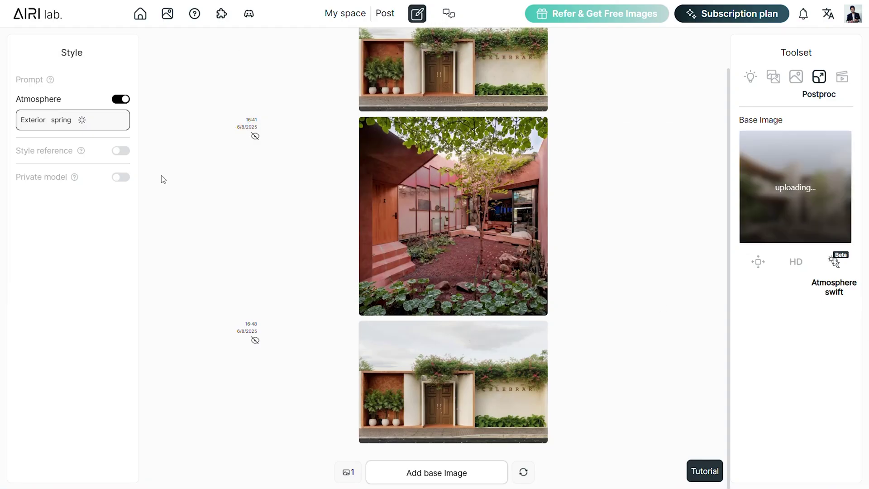
left_click(75, 119)
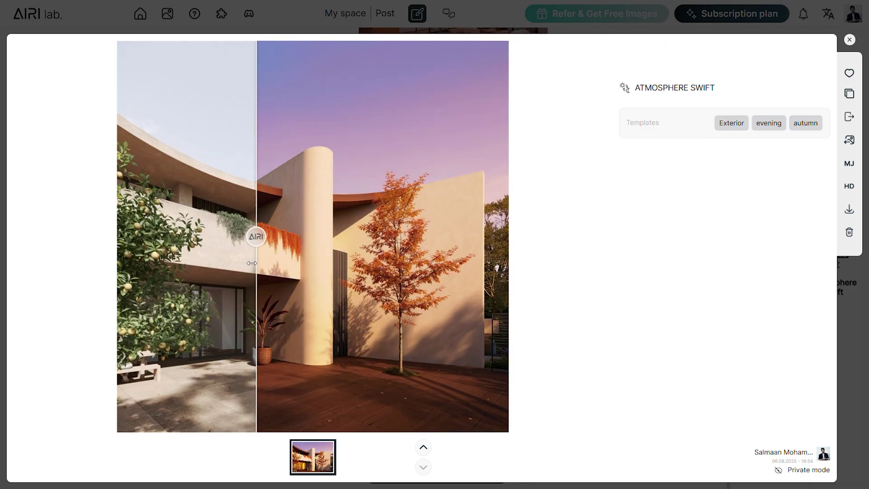
left_click_drag(258, 237, 78, 290)
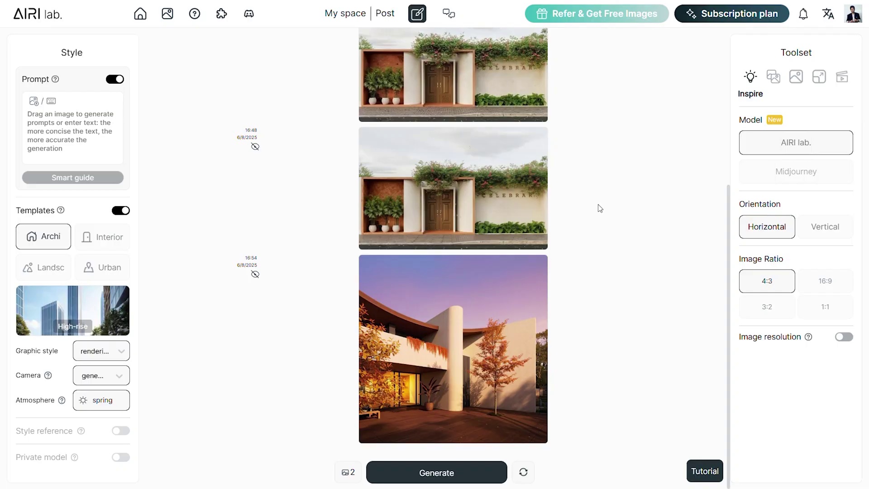
- Apply the High Mountain Zone urban template from the Commercial District class of the District type in Inspire
left_click(112, 272)
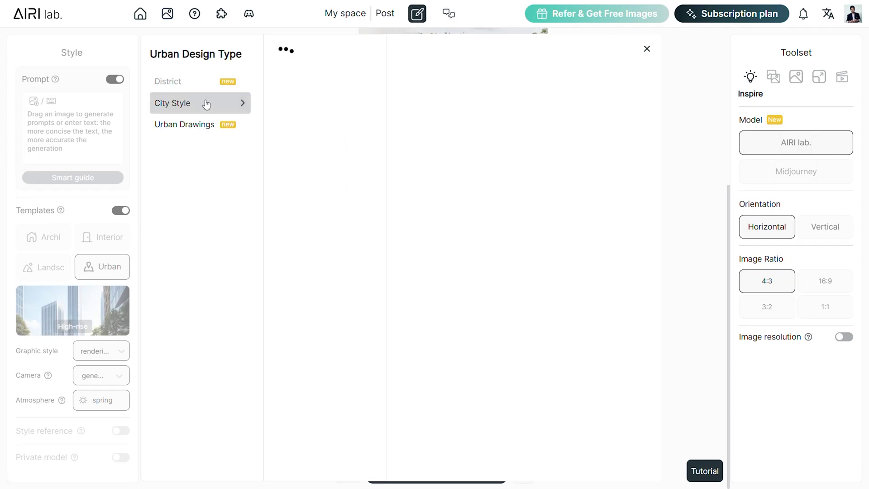
mouse_move(216, 89)
mouse_move(313, 146)
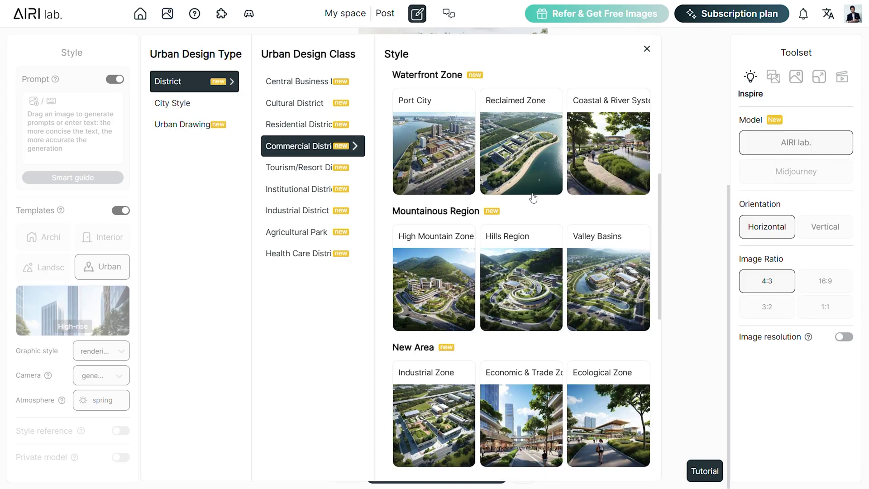
left_click(441, 290)
- Generate aerial, rendering-style images from a commercial complex prompt with fluid geometry, terraces and glass facade, and browse the results
left_click(80, 126)
type("a")
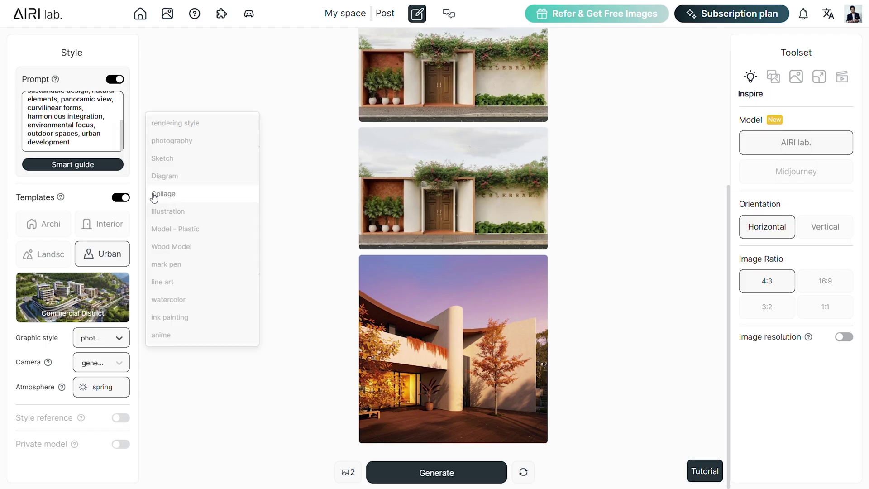
left_click(498, 477)
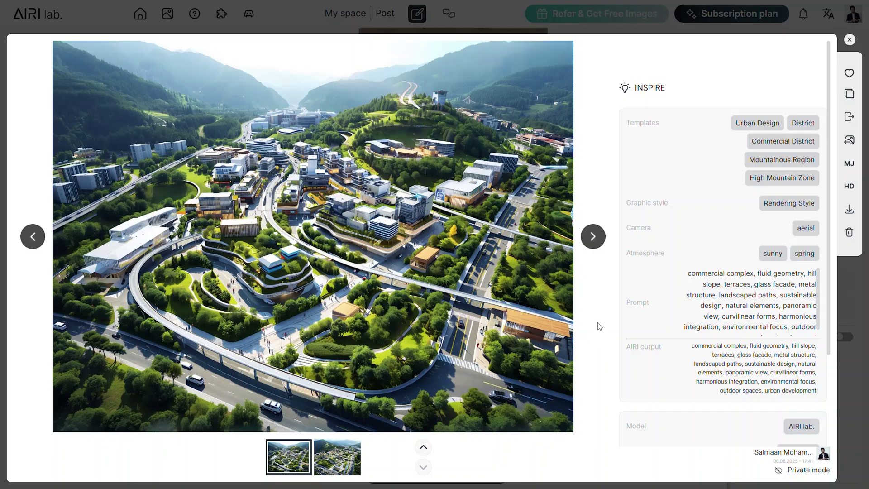
left_click(598, 244)
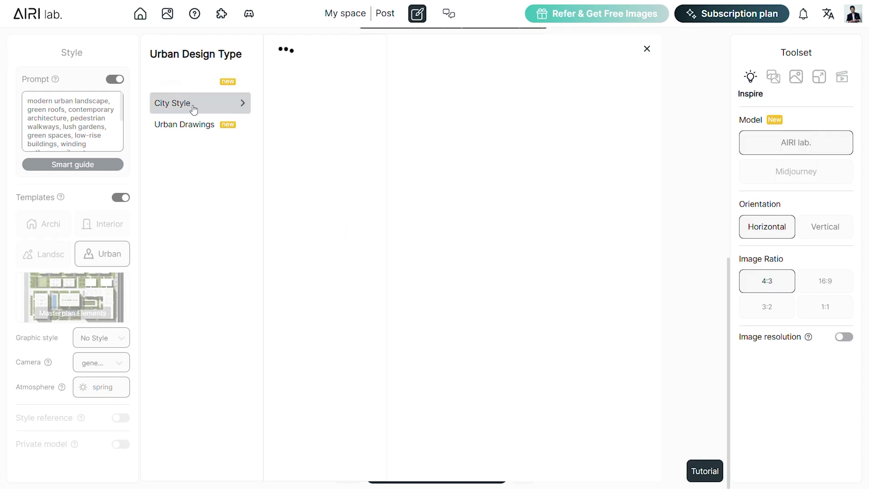
- Apply the Barcelona template from the Southern Europe City group of the City Style type
left_click(193, 107)
left_click(297, 82)
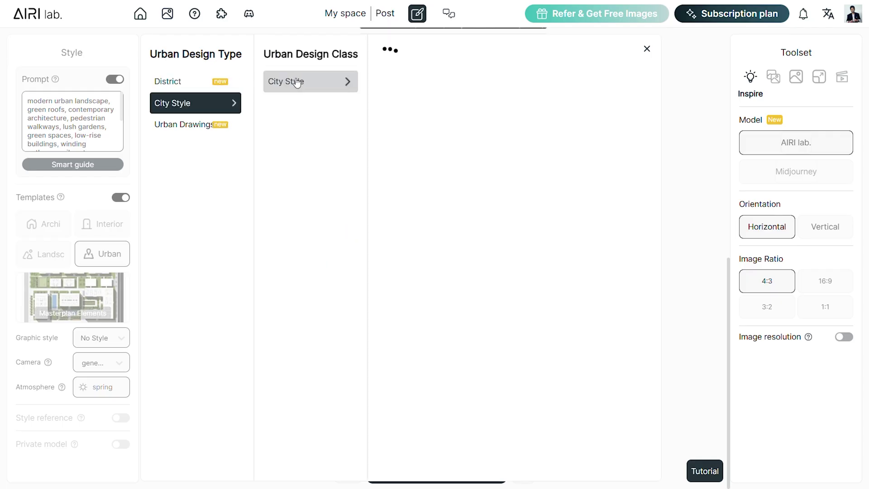
scroll(464, 168, "down", 10)
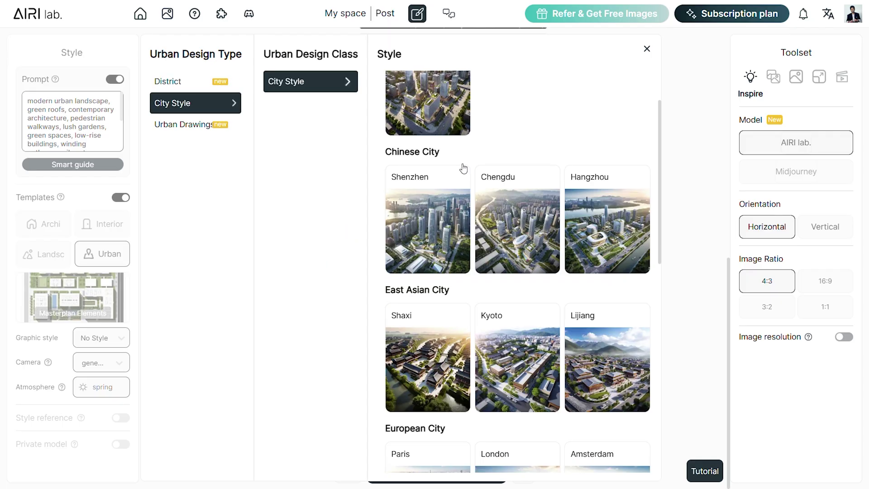
left_click(431, 256)
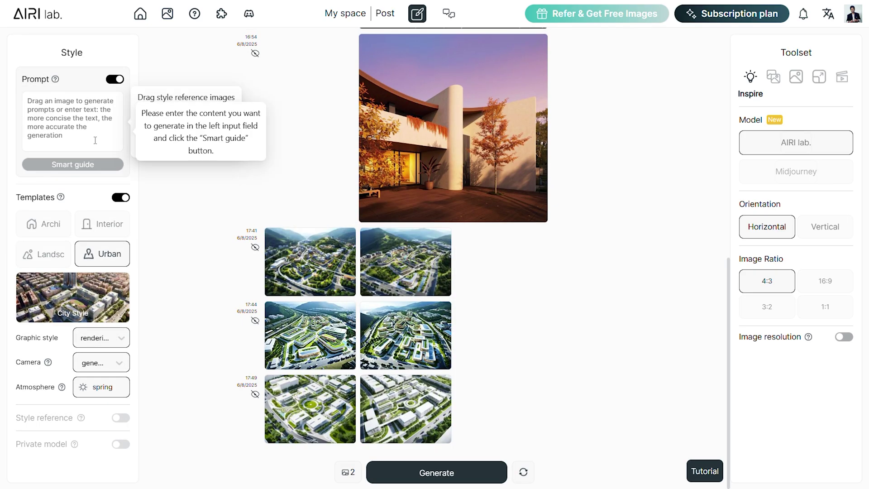
- Generate aerial images from a prompt for a housing complex with traditional architecture, sloped roofs and brick facades, and browse the generated city views
left_click(95, 140)
type("housing complex, traditional")
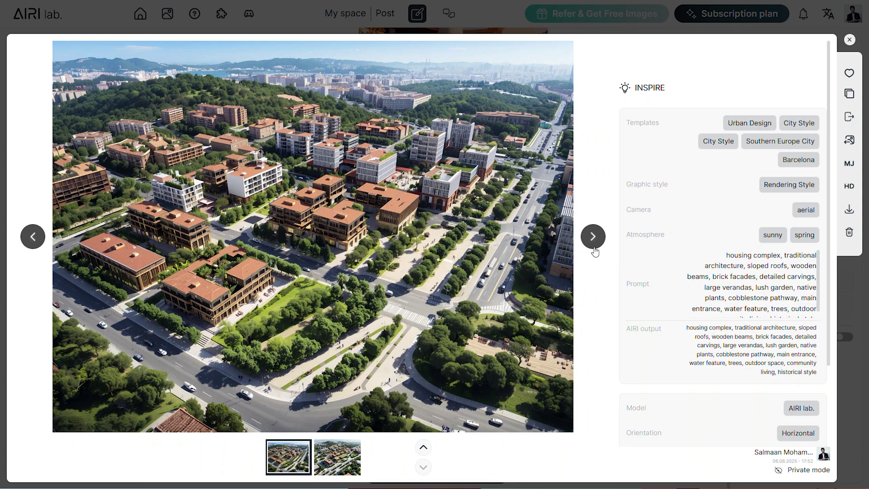
left_click(594, 248)
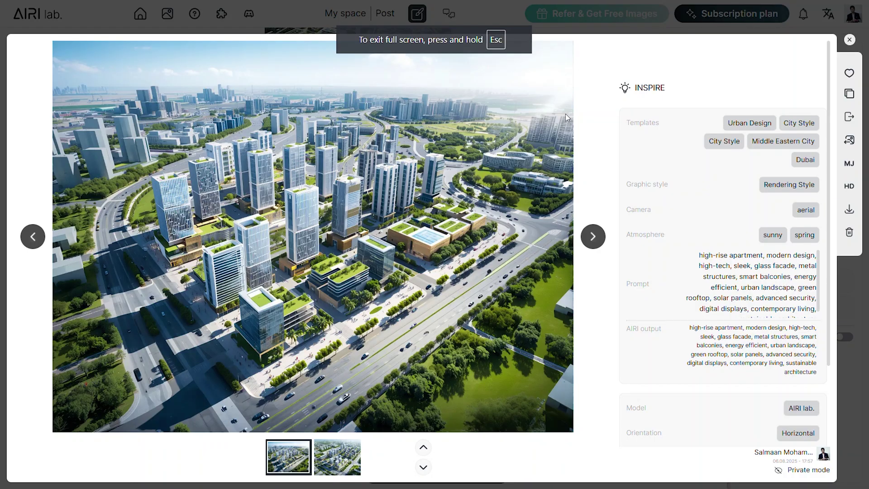
left_click(594, 236)
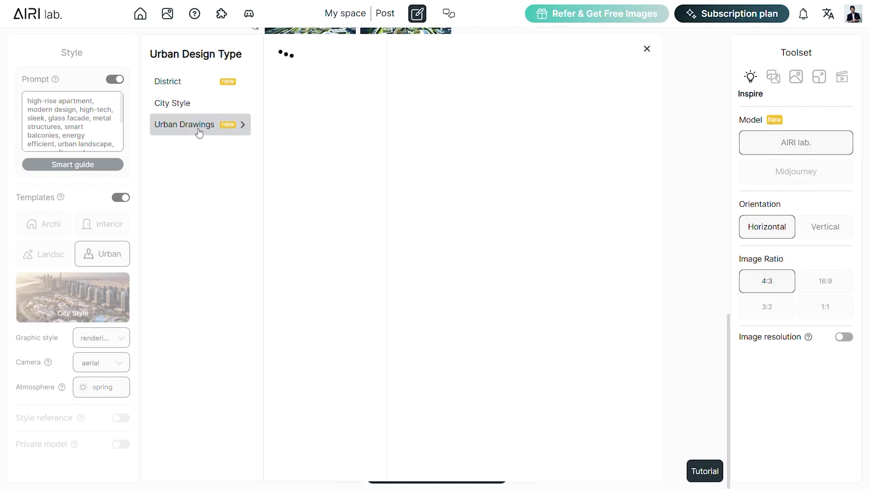
- Generate Mid-scale Urban Masterplan drawings from the high-rise apartment prompt with "dubai style" added and compare both plans
left_click(340, 88)
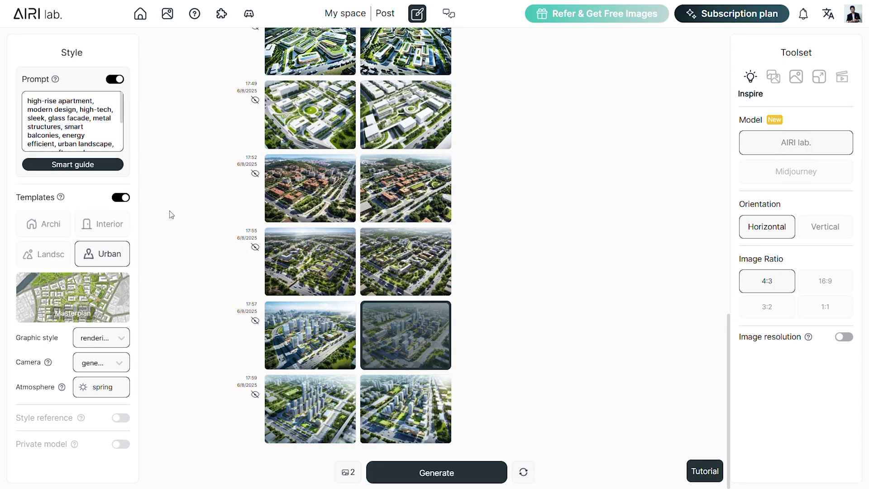
left_click(437, 472)
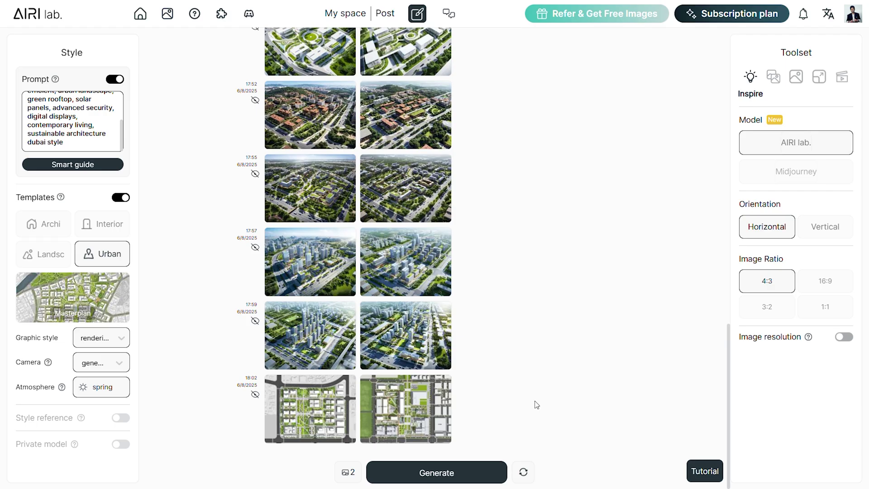
left_click(334, 422)
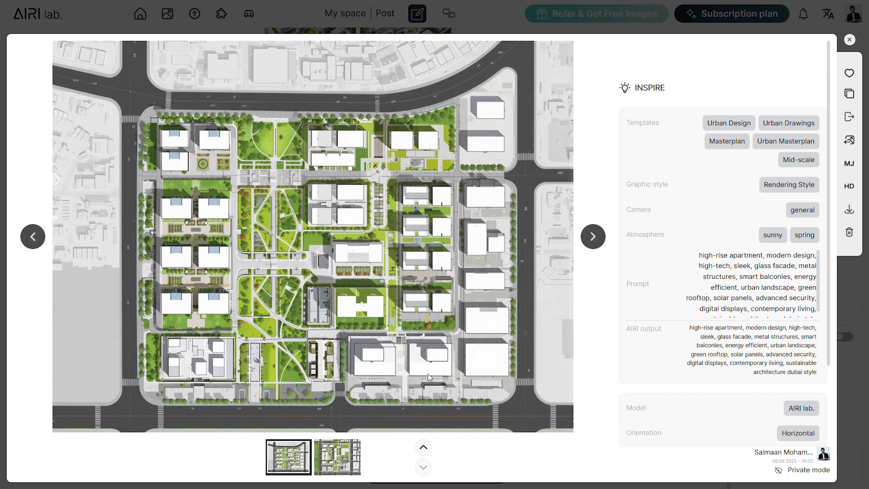
left_click(593, 237)
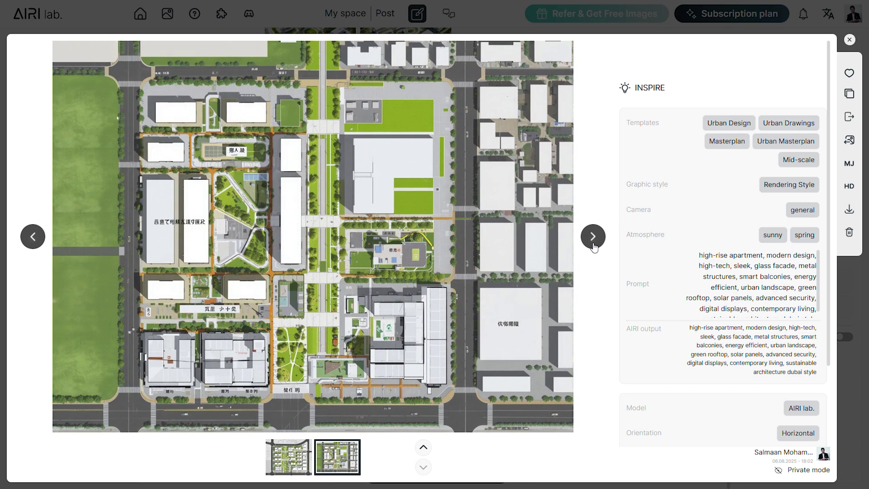
left_click(37, 237)
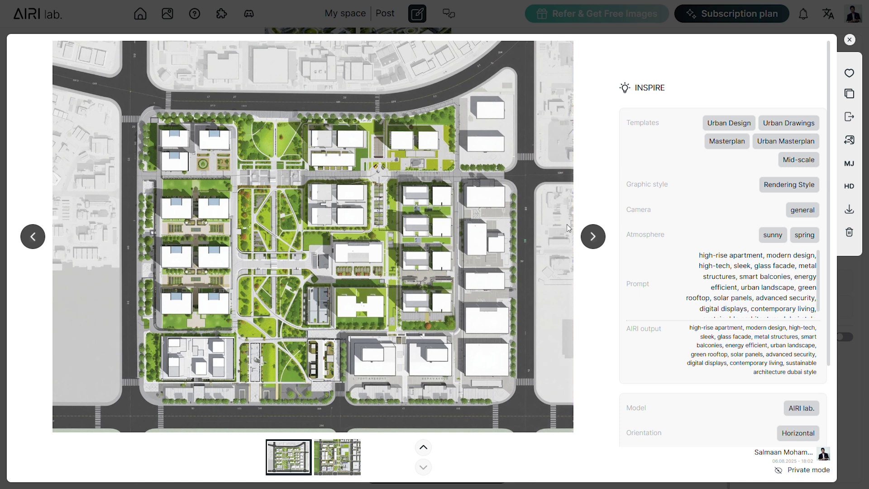
left_click(599, 241)
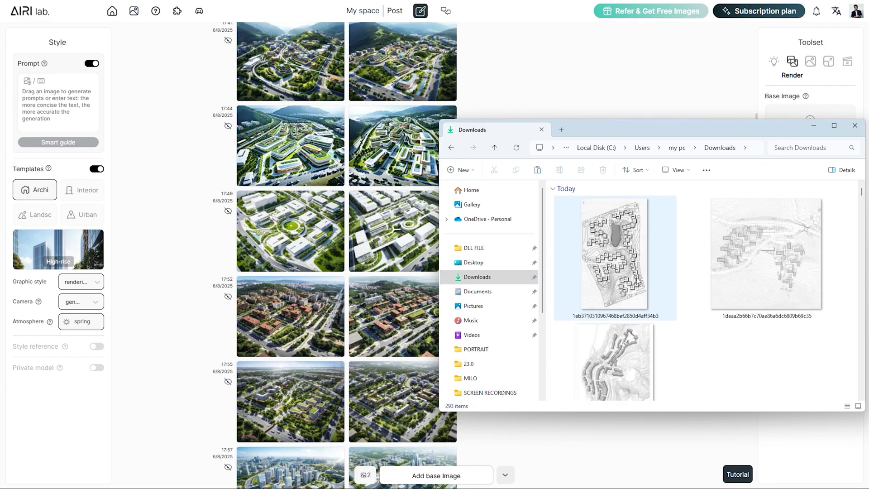
double_click(638, 283)
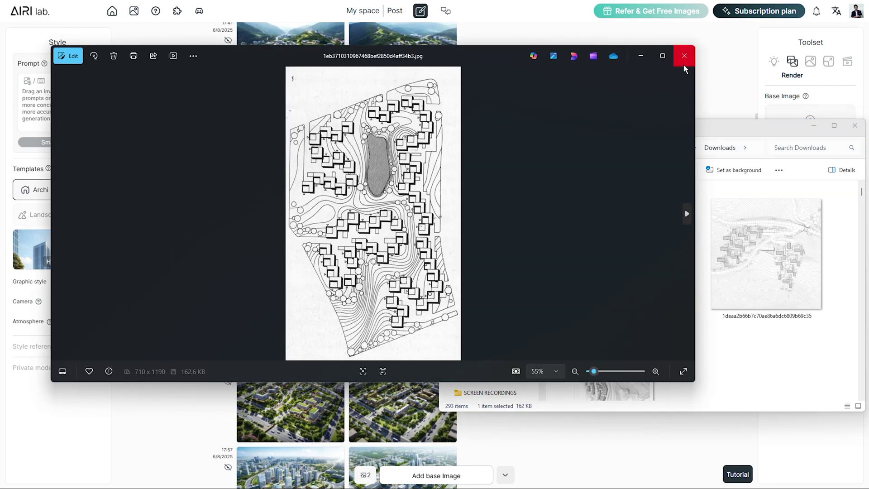
left_click(684, 60)
left_click_drag(713, 131, 792, 150)
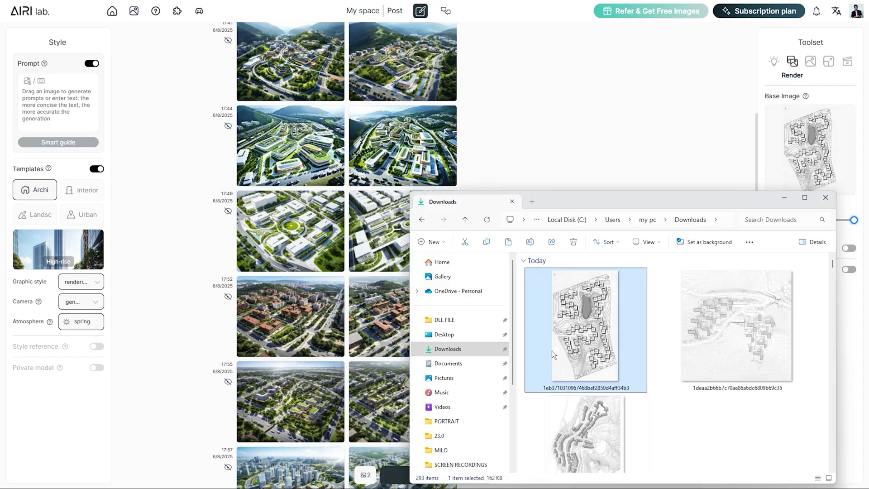
- Use the site plan image as the prompt source, set the Control level to 9 and switch the templates to Landscape
left_click_drag(582, 273, 125, 127)
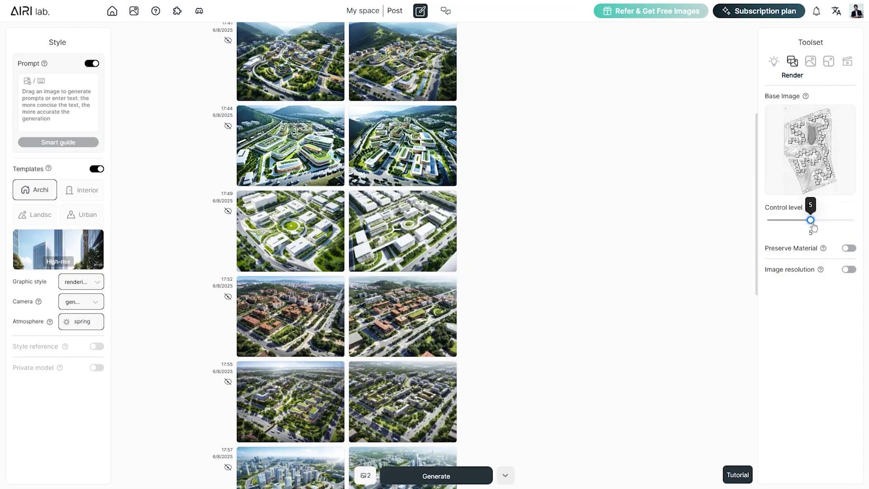
left_click_drag(813, 225, 868, 230)
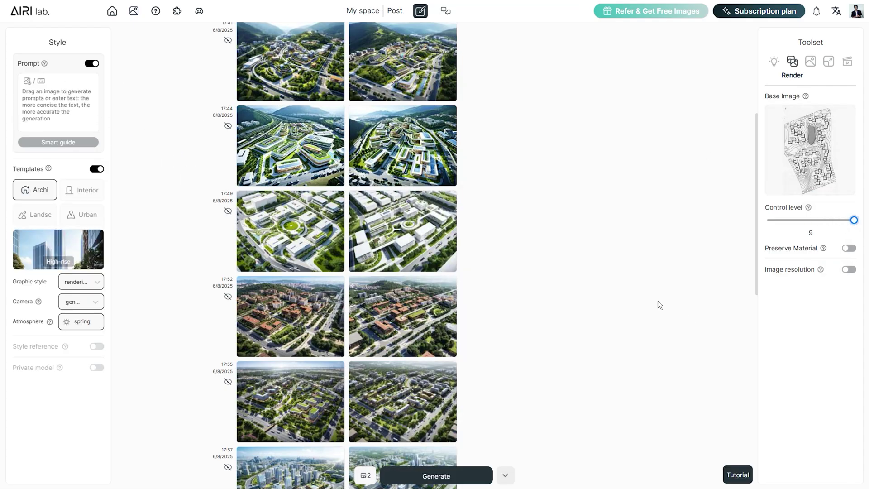
left_click(34, 215)
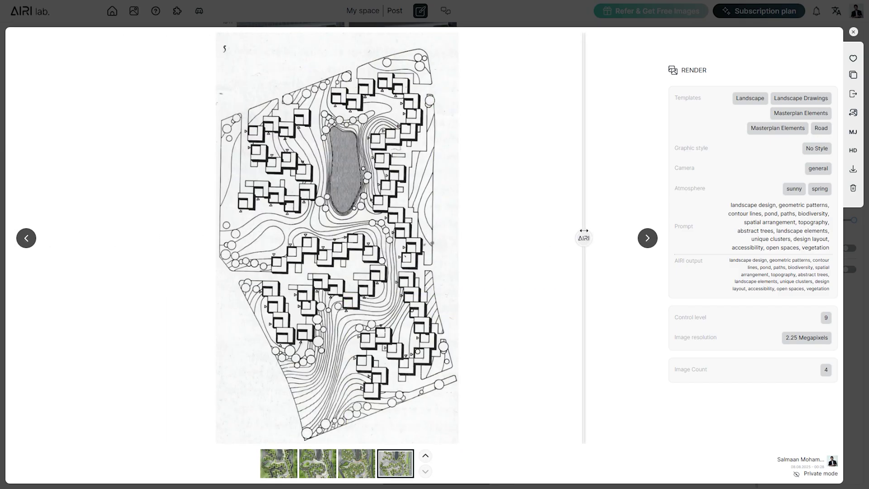
- Browse the generated landscape masterplan renders and compare them with the original line drawing
left_click(26, 238)
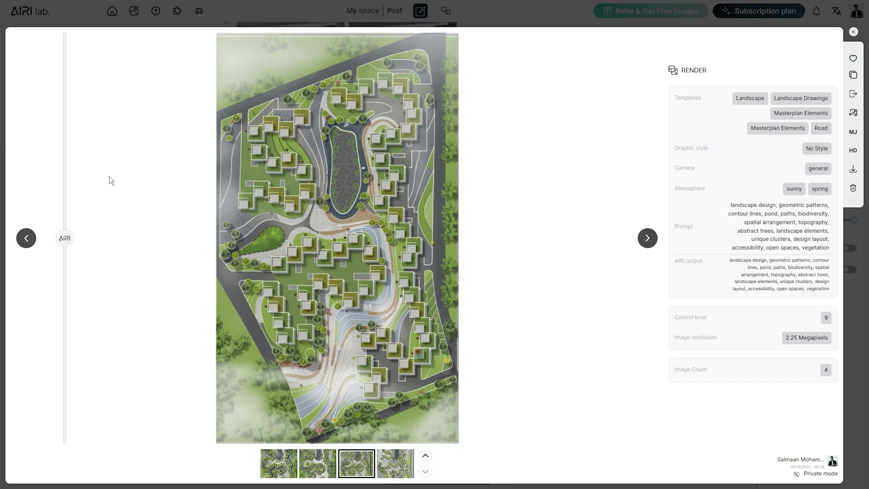
left_click(327, 454)
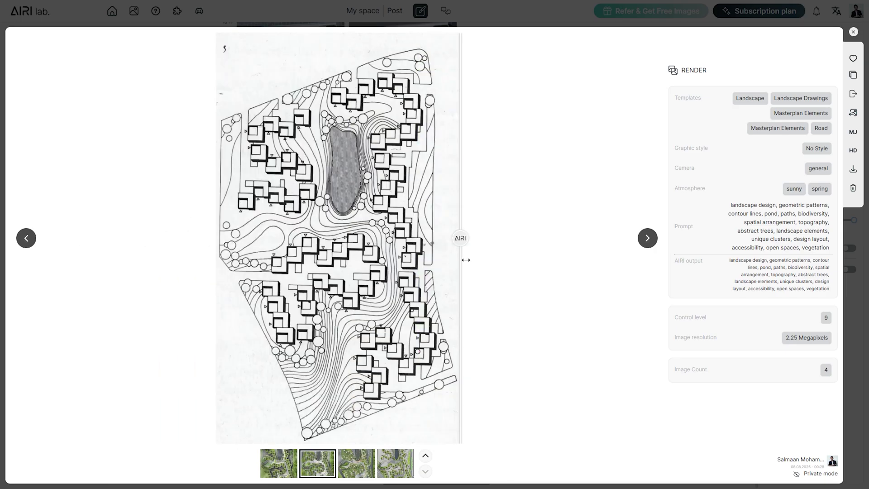
key("Left")
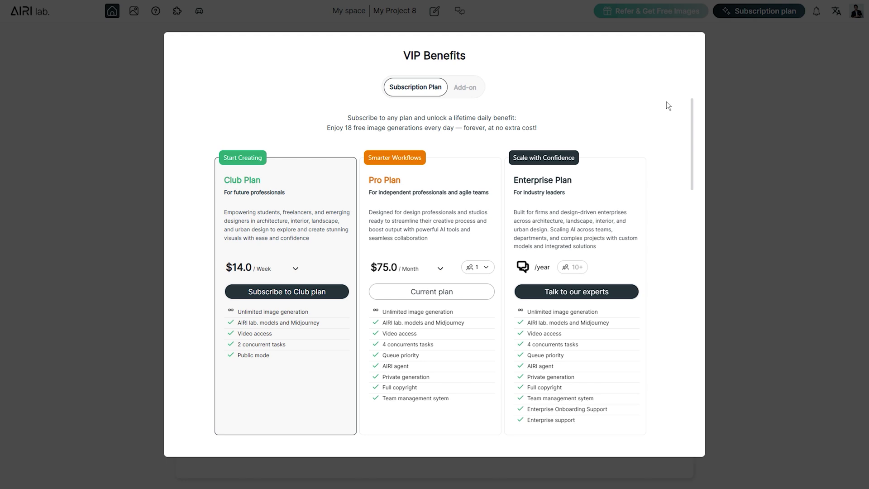
- Review the Club and Pro plan options, including team size, and the video generation add-ons under VIP Benefits
left_click(295, 268)
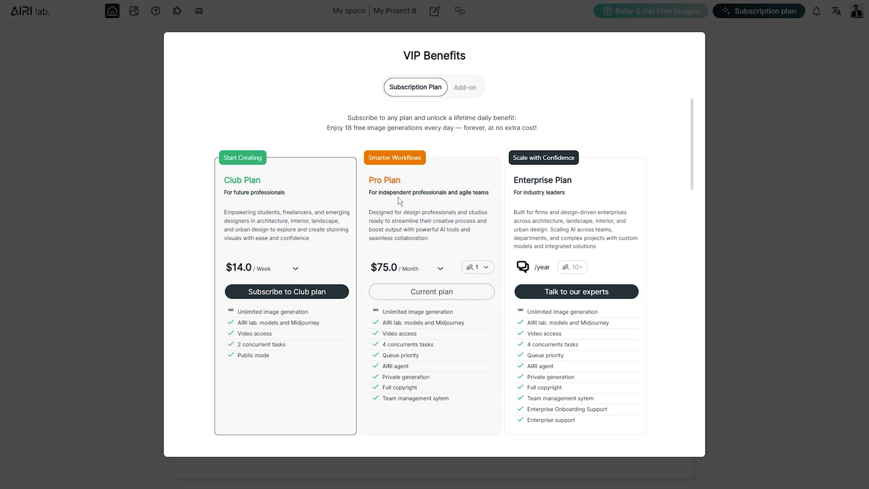
left_click(492, 271)
left_click(492, 271)
left_click(475, 92)
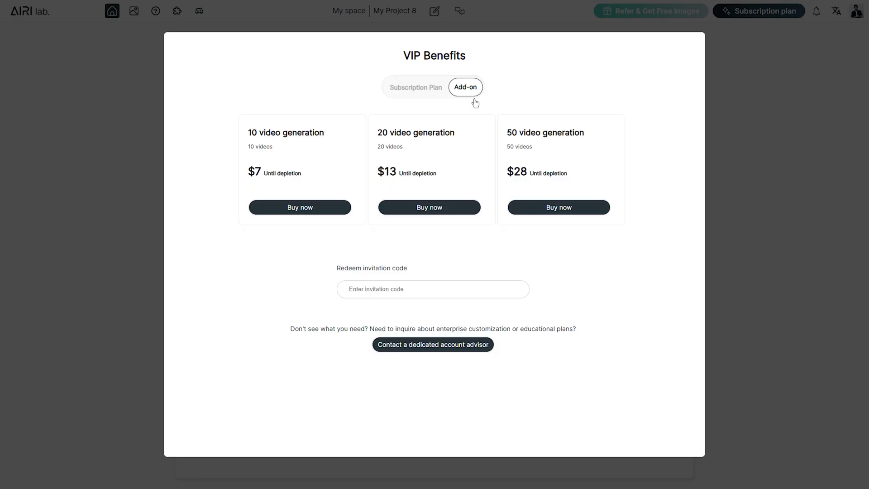
left_click(416, 87)
left_click(483, 376)
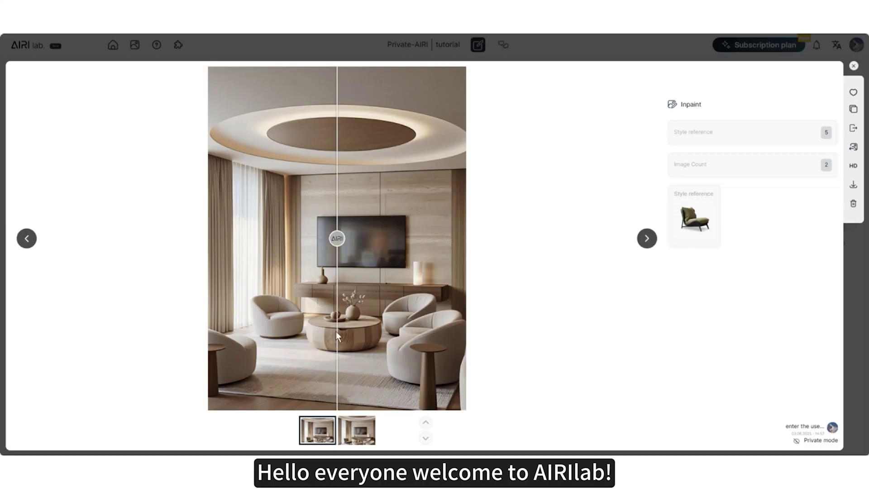
- Compare the before and after versions of the sample living room, glass tower and lobby images
left_click_drag(336, 331, 233, 333)
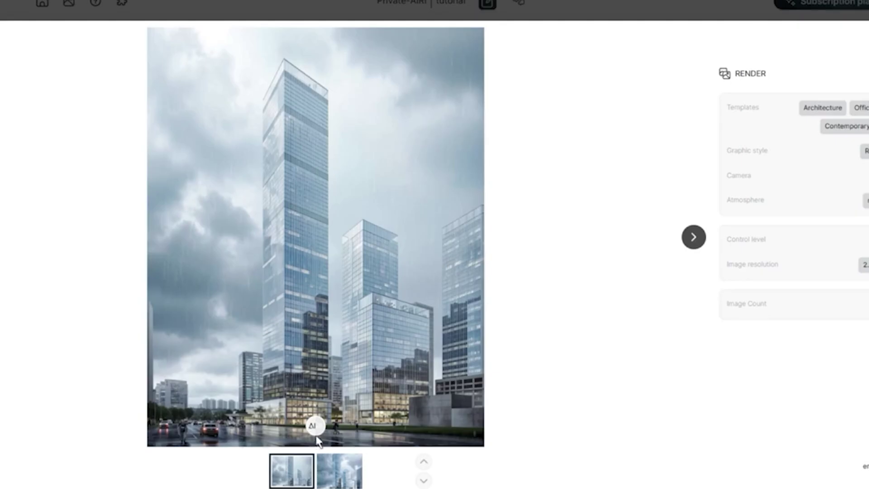
mouse_move(318, 442)
left_mouse_down()
mouse_move(314, 371)
mouse_move(508, 358)
mouse_move(211, 353)
mouse_move(78, 366)
left_mouse_up()
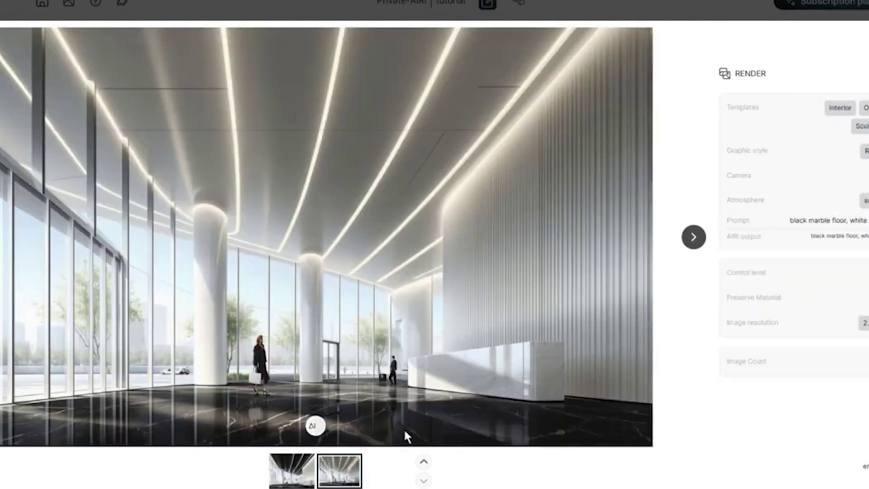
left_click(315, 423)
mouse_move(320, 364)
left_mouse_down()
mouse_move(634, 358)
mouse_move(393, 376)
mouse_move(207, 405)
mouse_move(5, 412)
left_mouse_up()
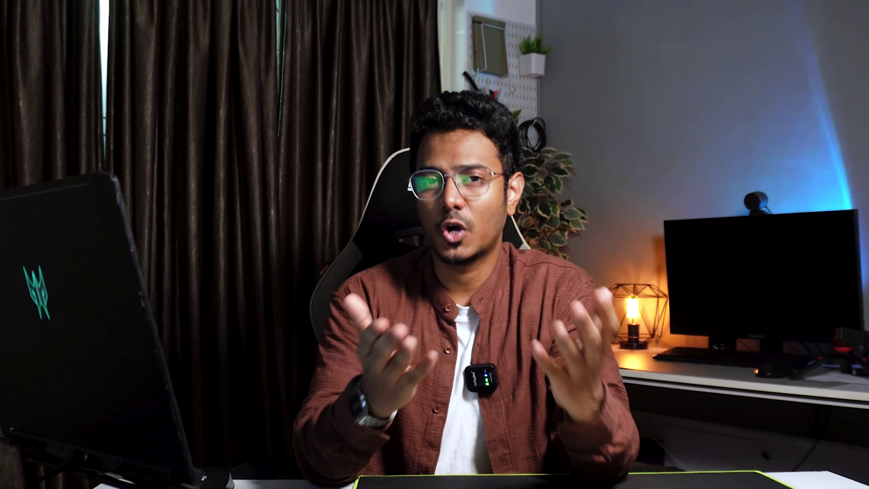